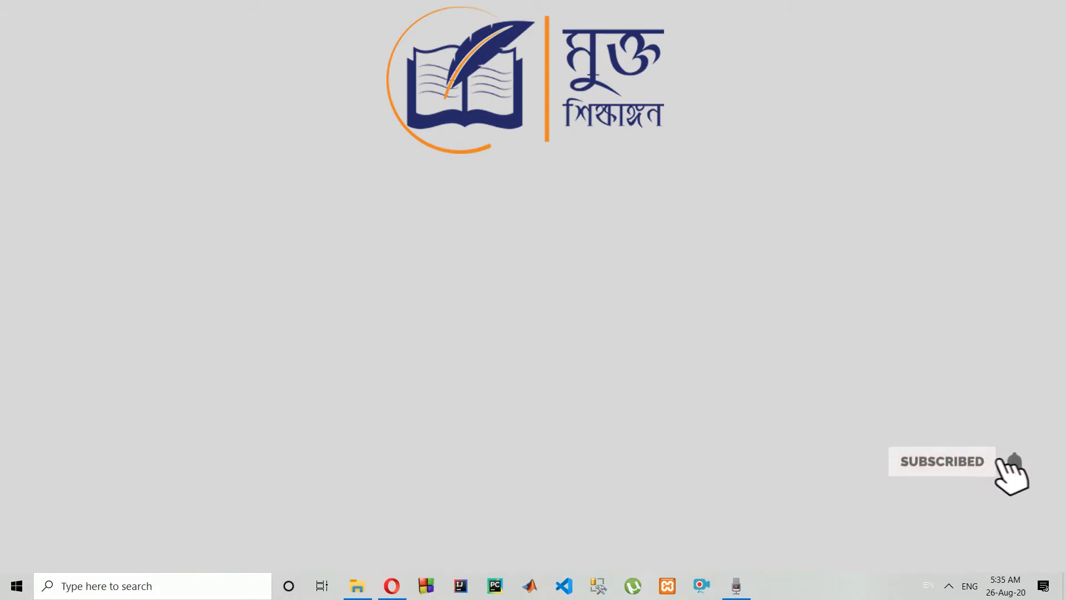
- Switch to the Opera browser, search the web for "download vs code" and open the Visual Studio Code download page
left_click(391, 588)
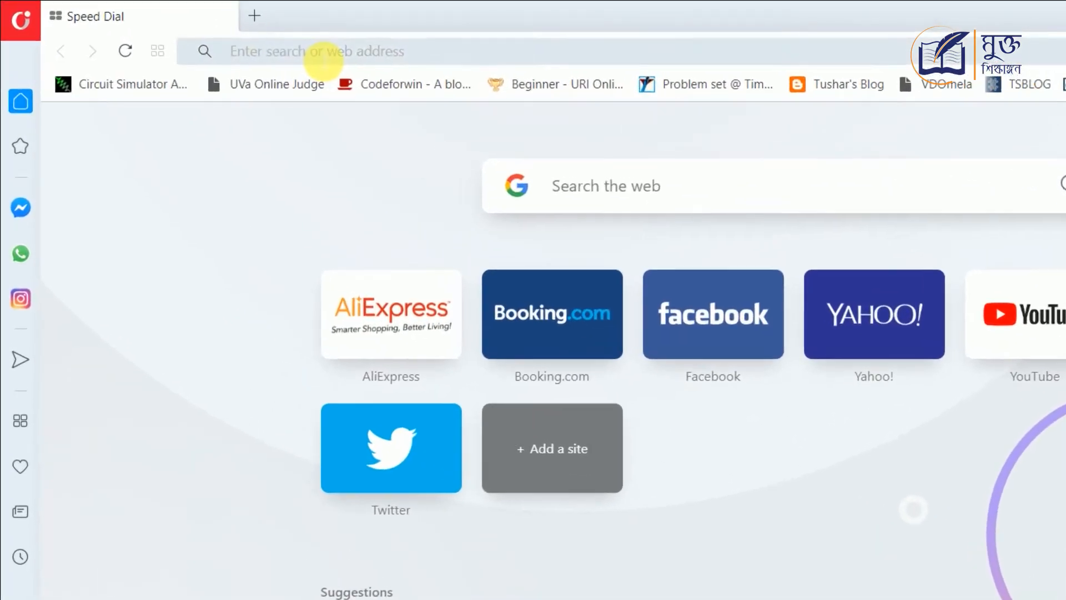
left_click(324, 56)
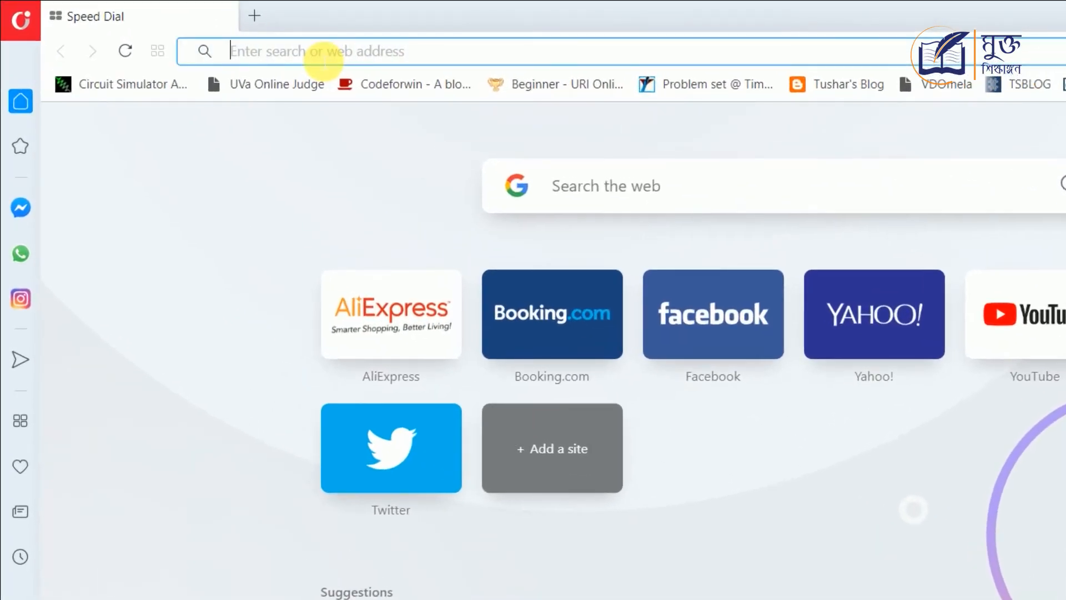
type("do")
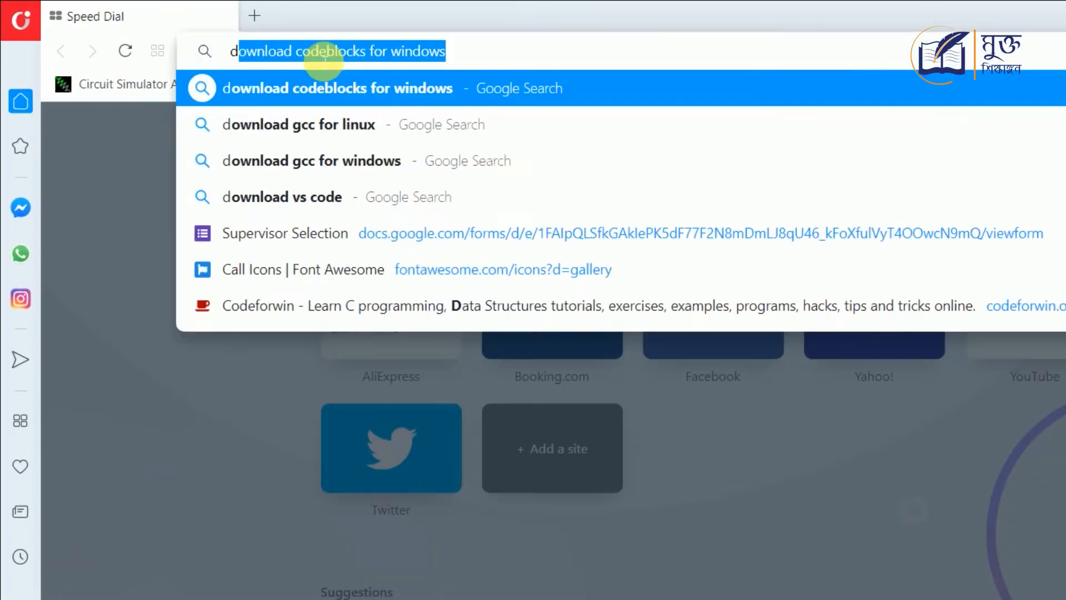
type("wnlo")
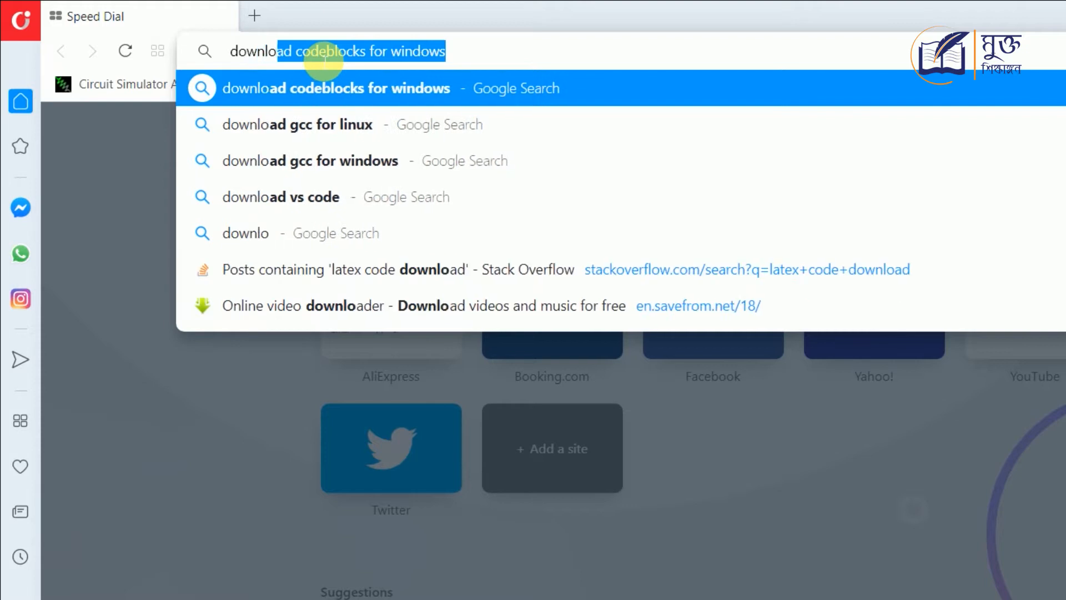
type("ad vs code")
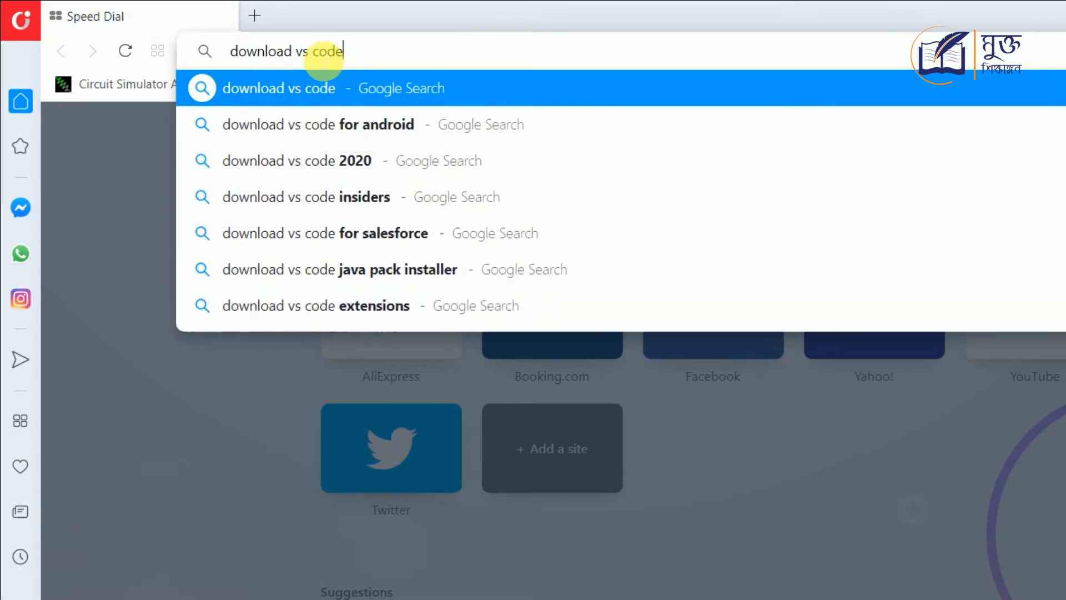
key("Return")
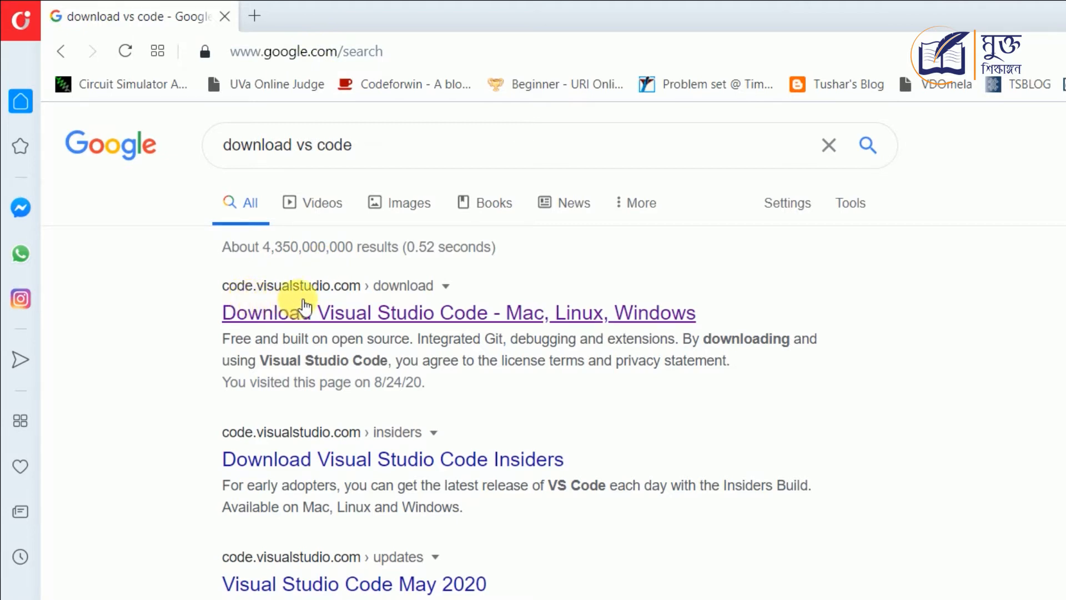
left_click(408, 315)
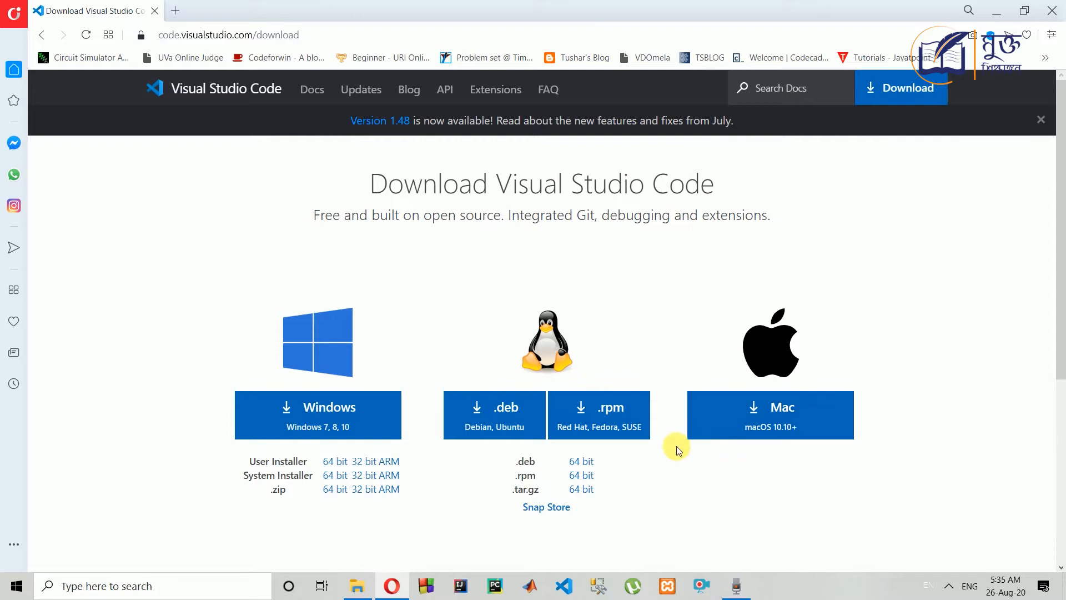
- Examine the Mac, Linux and Windows installer options offered on the Visual Studio Code download page
left_click(721, 427)
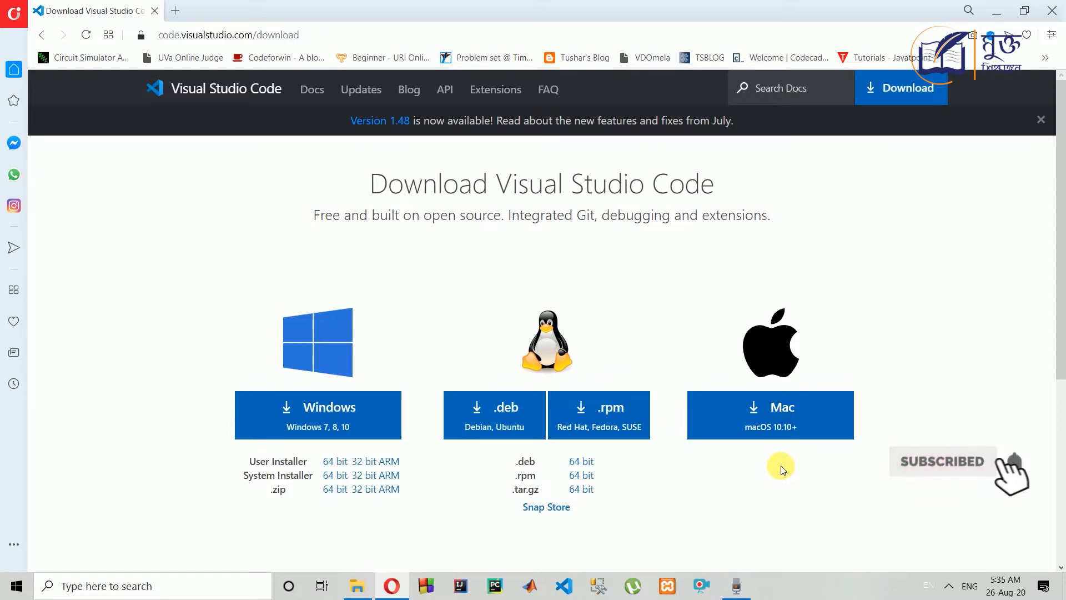
left_click(782, 428)
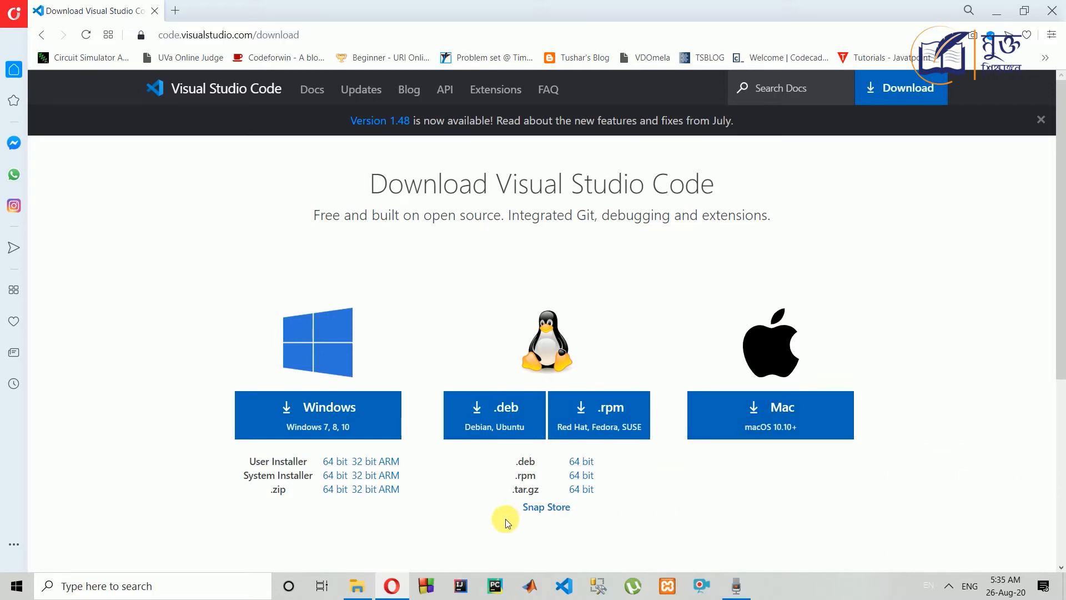
left_click(503, 424)
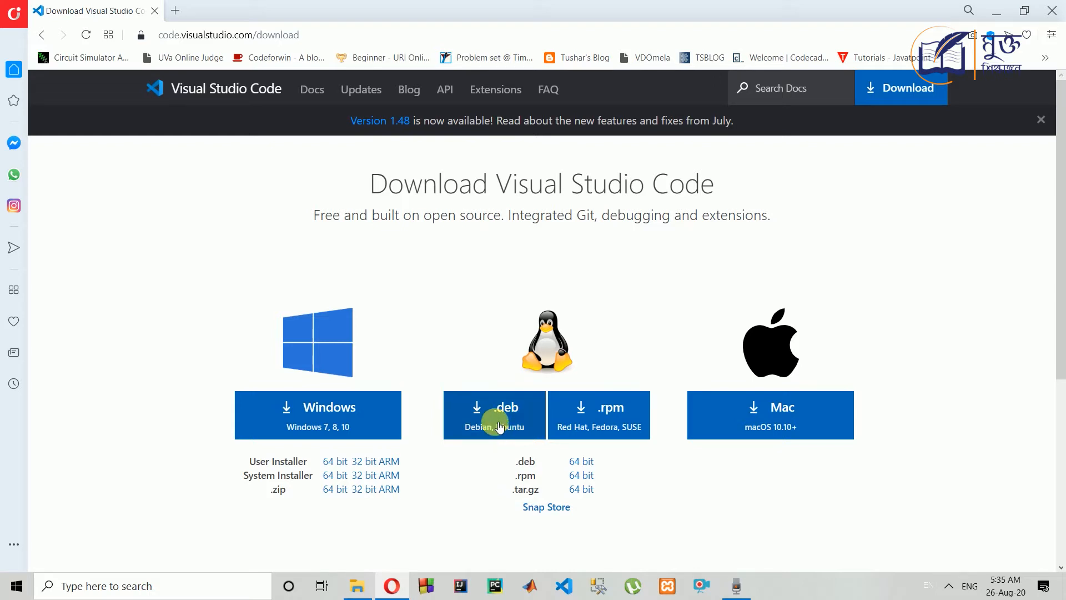
left_click(347, 426)
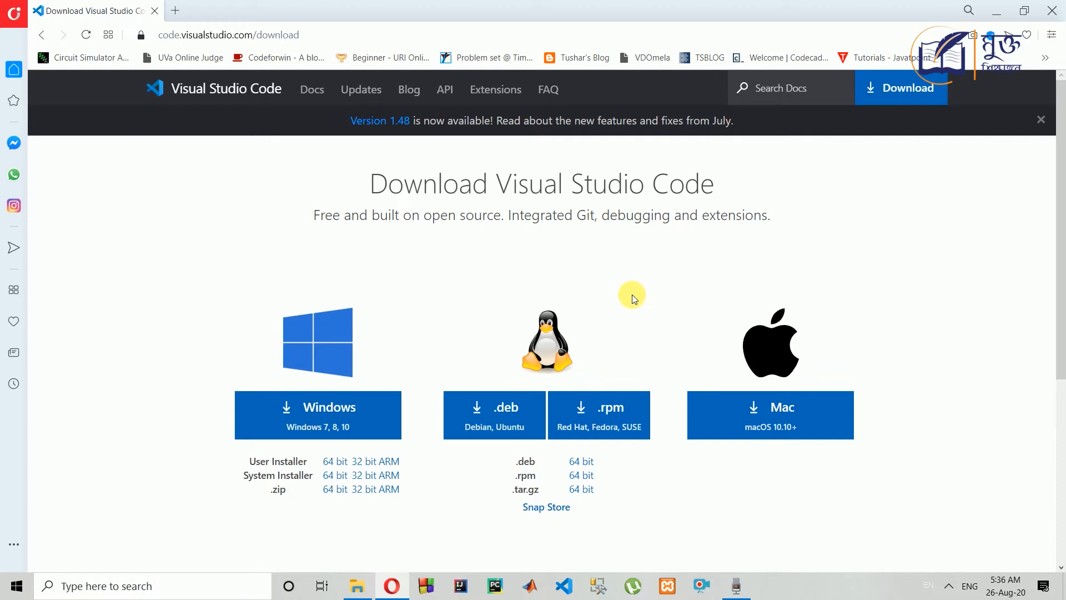
left_click_drag(499, 183, 720, 162)
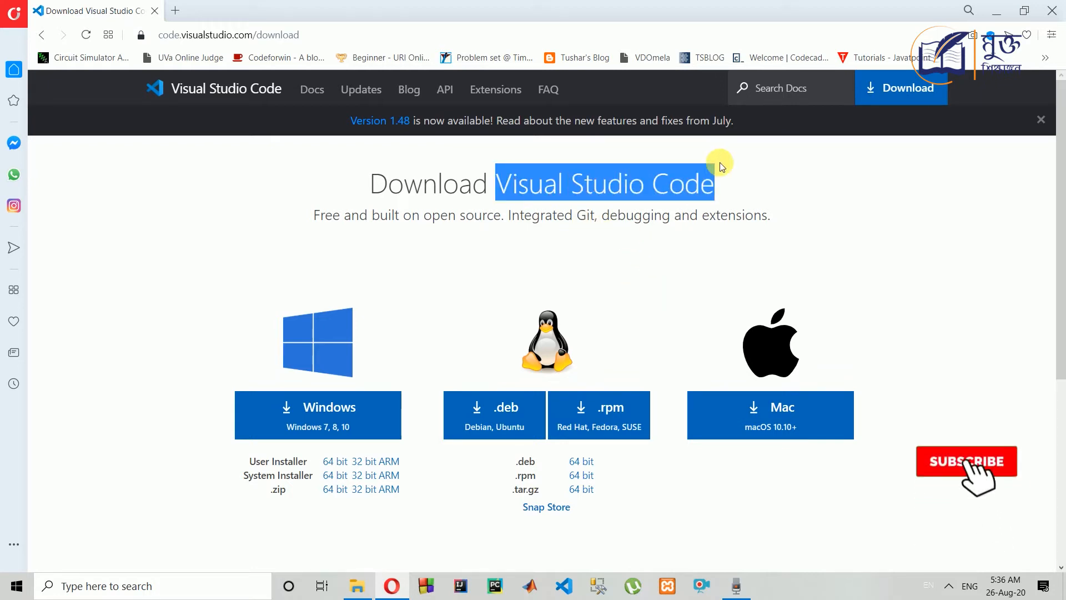
left_click(724, 223)
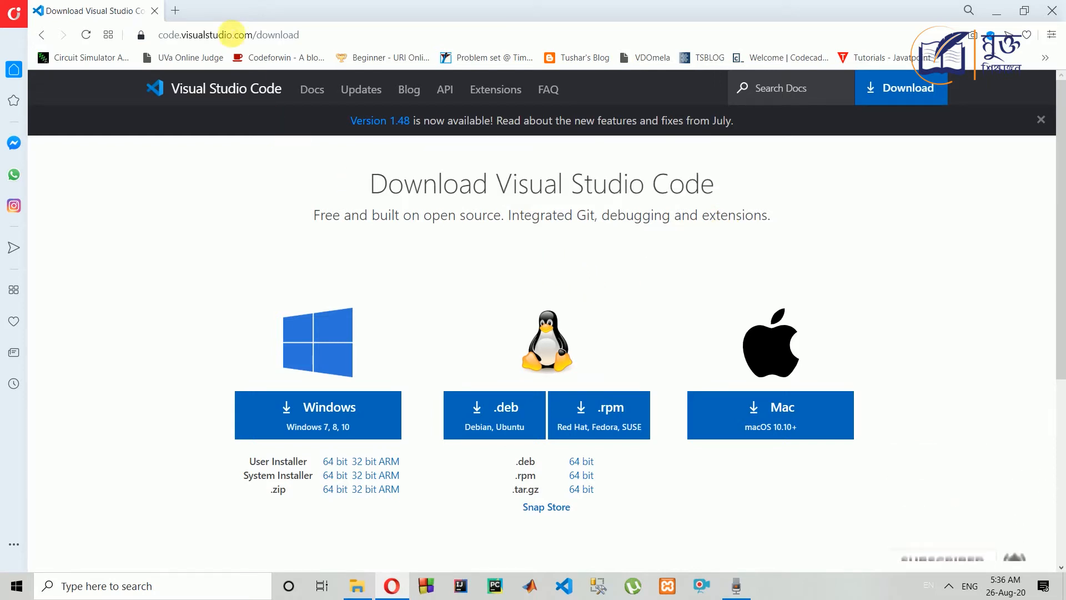
- Search for "gcc download for windows" in a new browser tab and open the TDM-GCC Compiler page on SourceForge
left_click(176, 13)
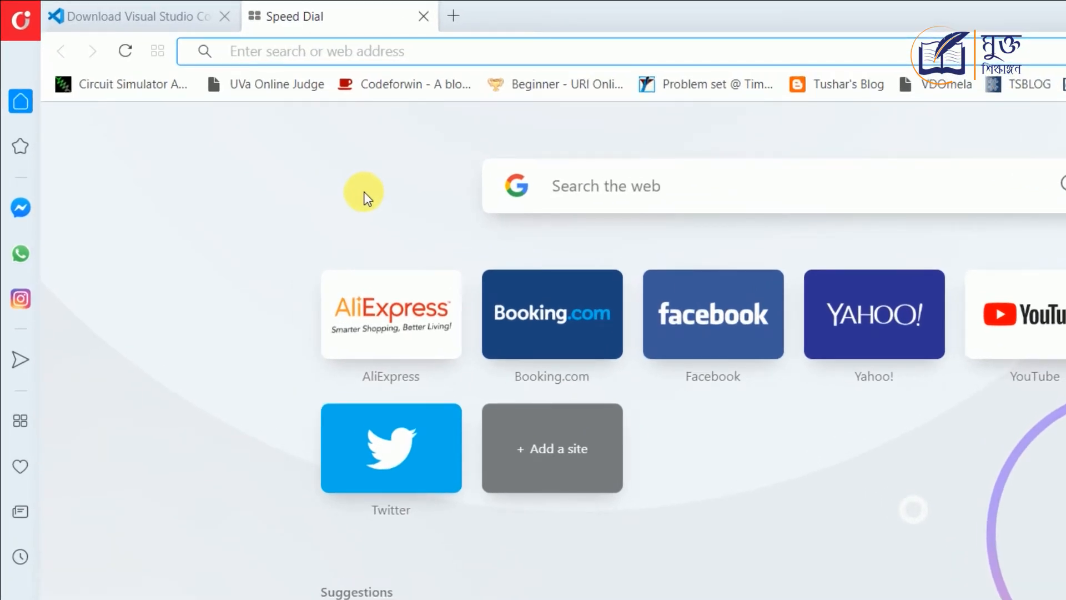
type("g")
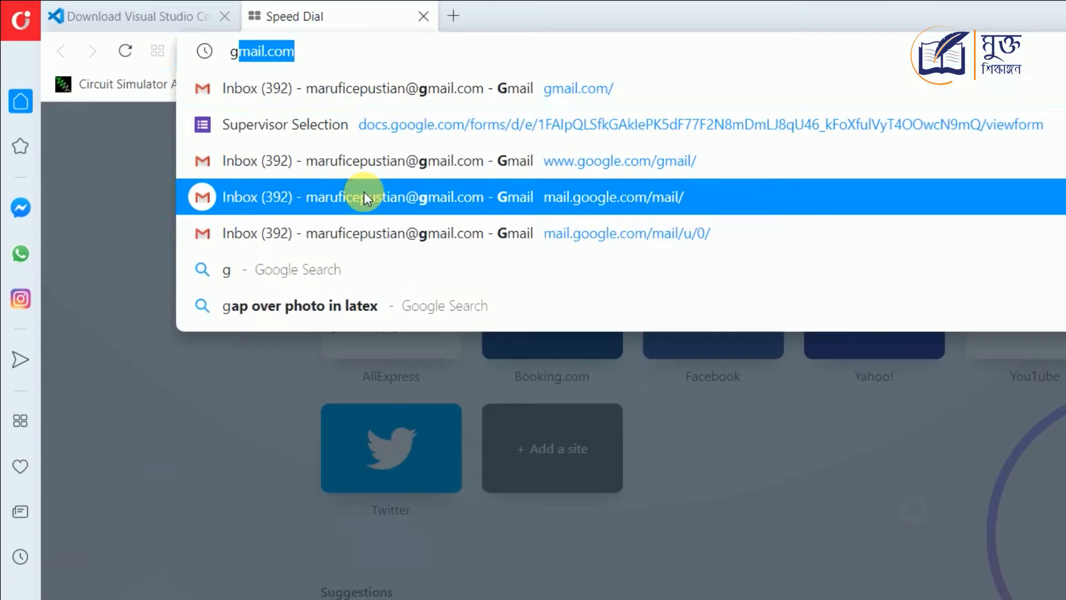
type("cc down")
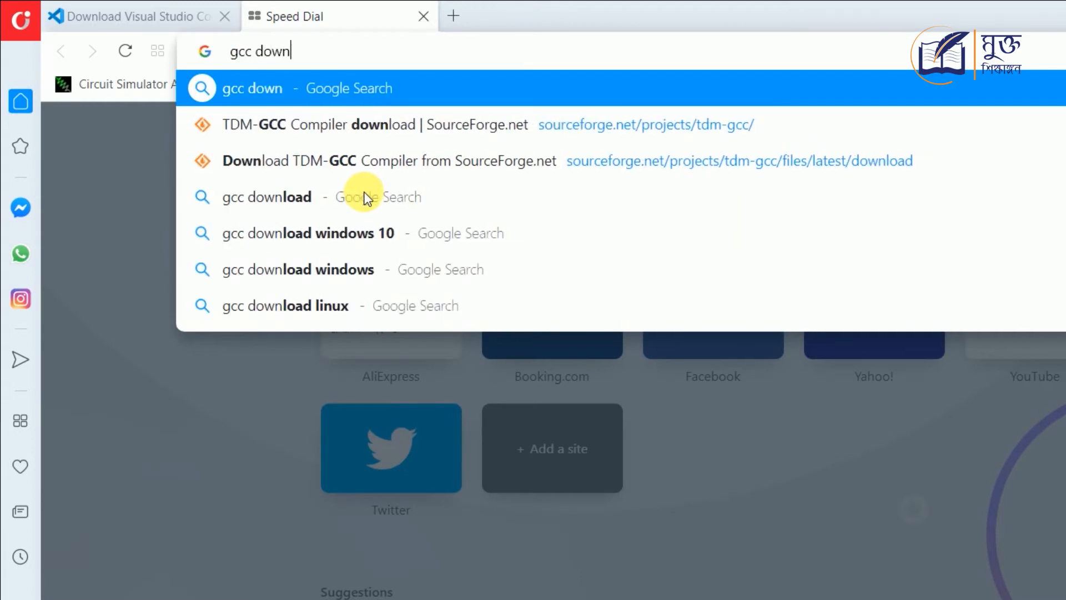
type("load fow")
key("BackSpace")
type("w")
key("BackSpace")
key("BackSpace")
type("r window")
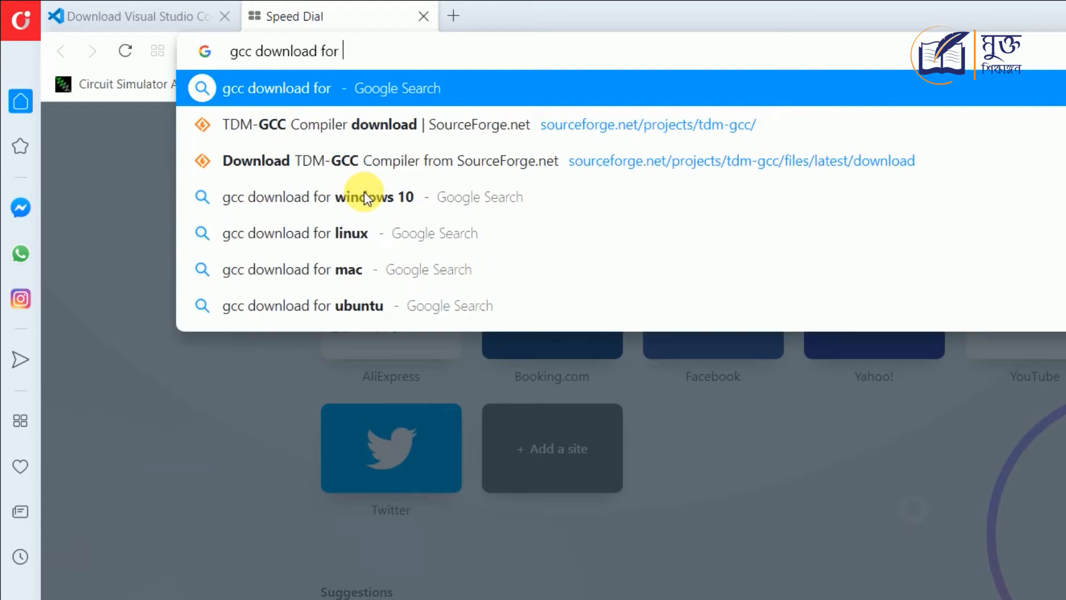
type("s")
key("Return")
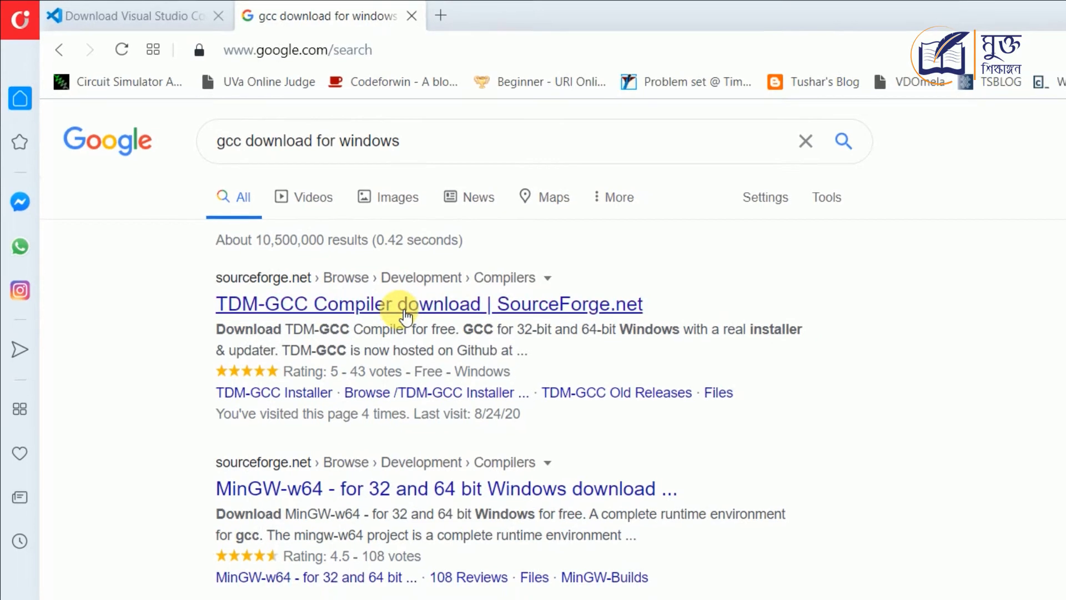
left_click(417, 327)
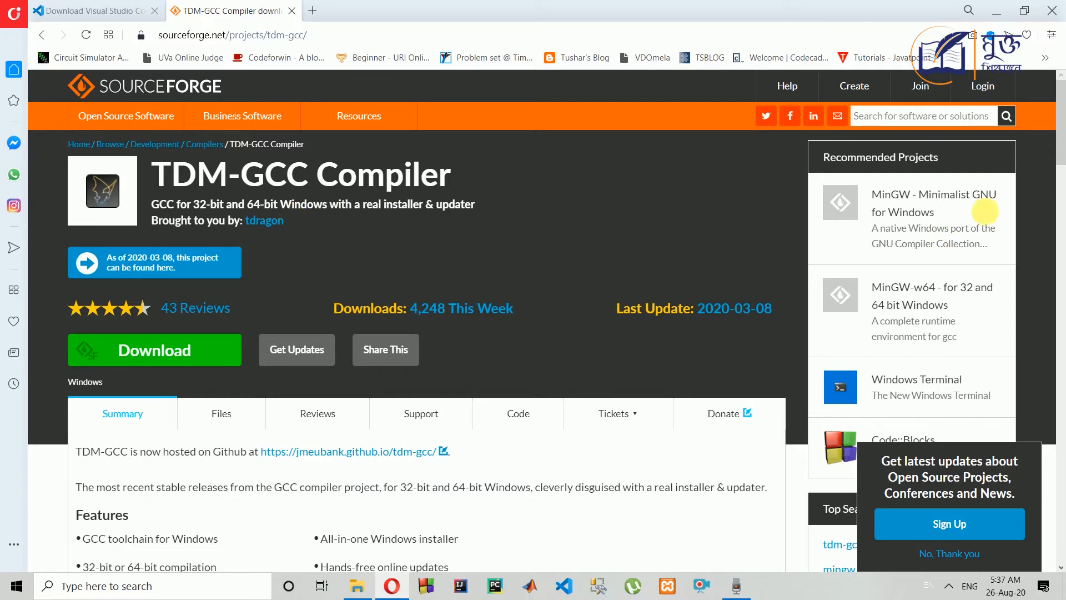
- Switch to File Explorer and launch VSCodeUserSetup-x64-1.45.1 from the Visual Studio Code folder inside EDITOR & IDE
left_click(1000, 17)
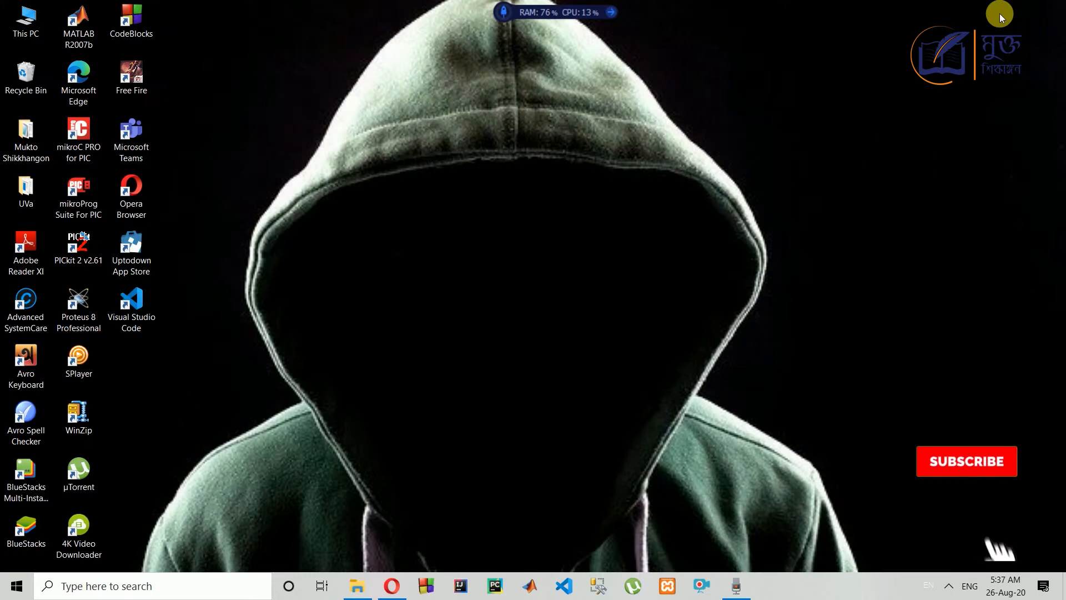
left_click(357, 586)
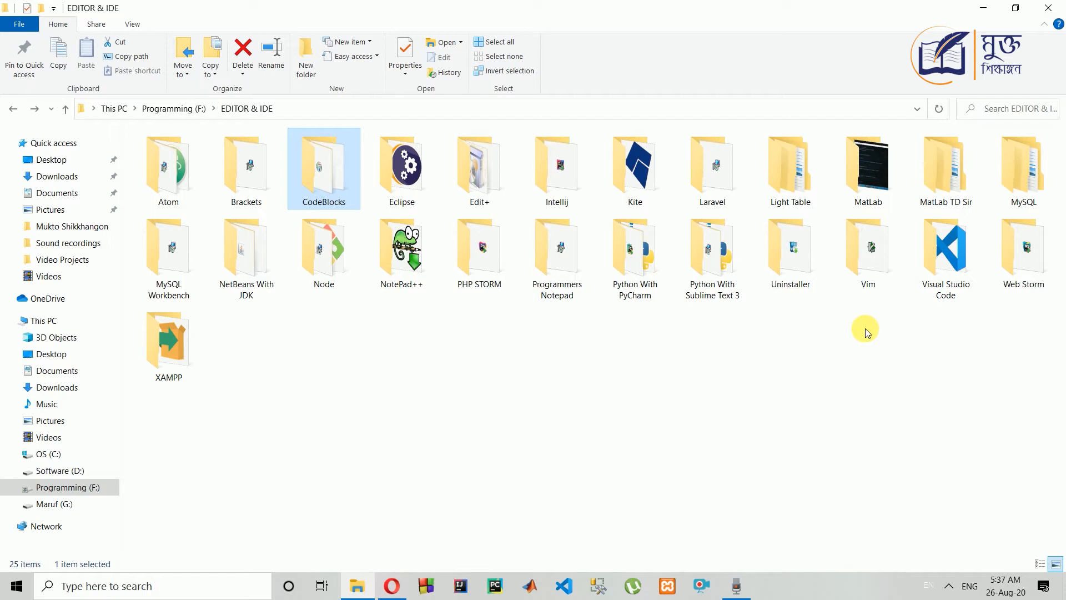
double_click(946, 254)
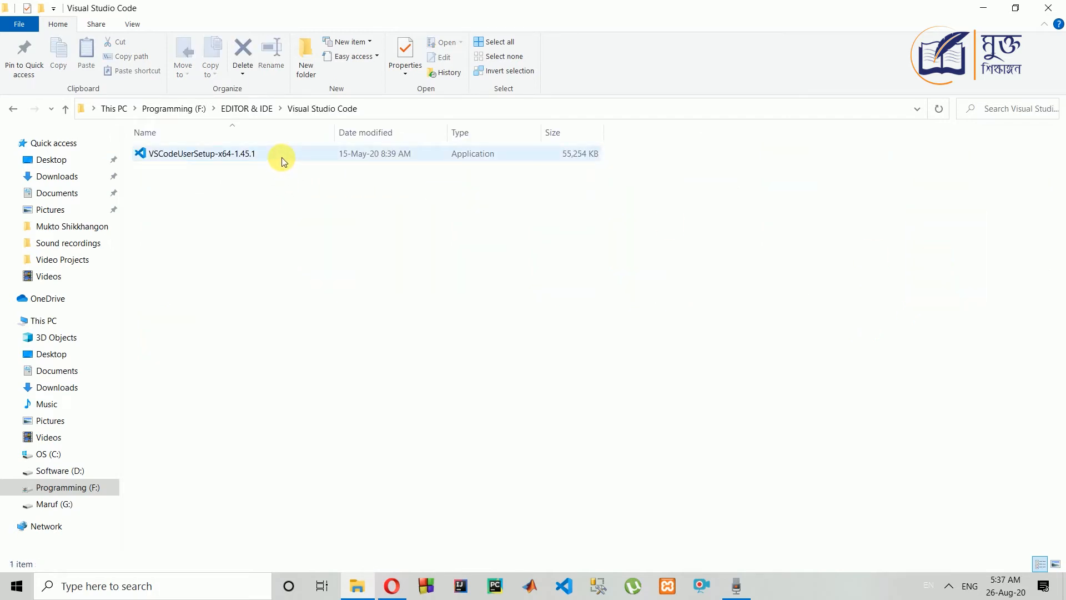
mouse_move(282, 158)
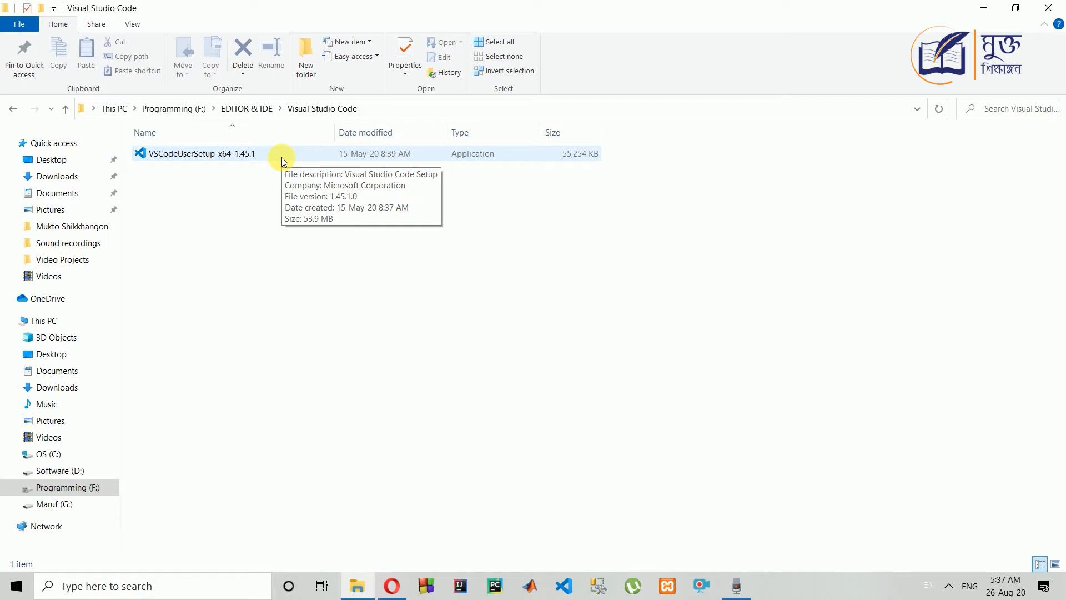
left_click(282, 157)
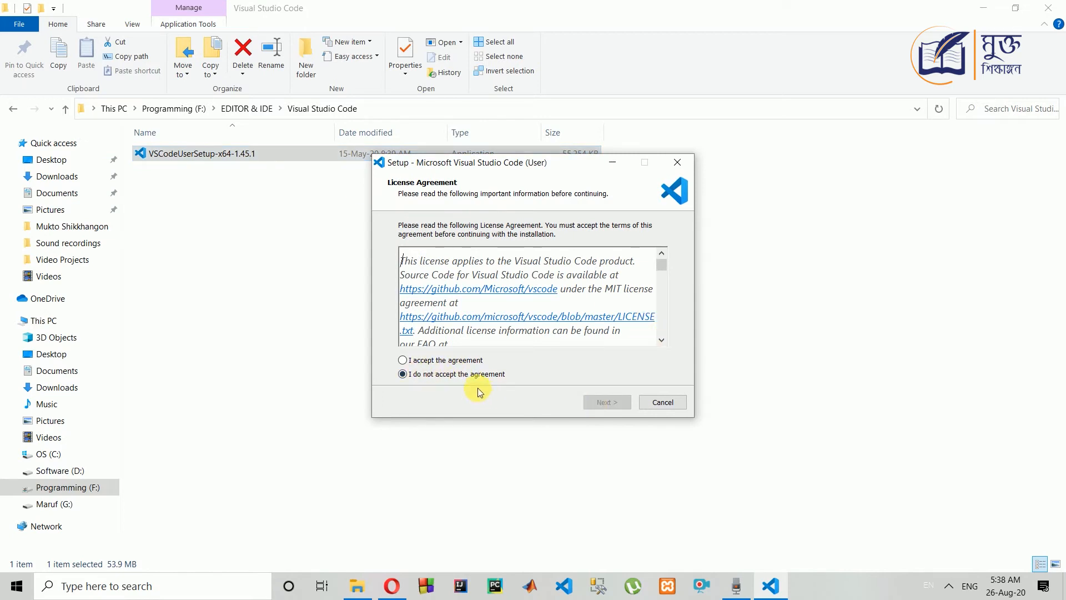
- Accept the license agreement, advance to the additional tasks page and exit the Visual Studio Code setup
left_click(403, 361)
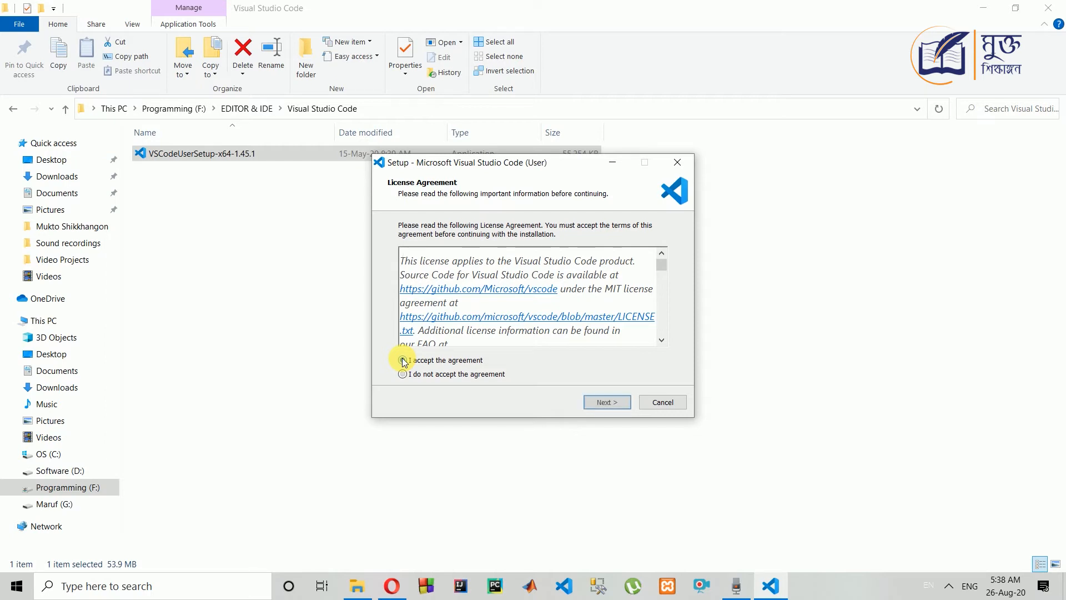
left_click(606, 403)
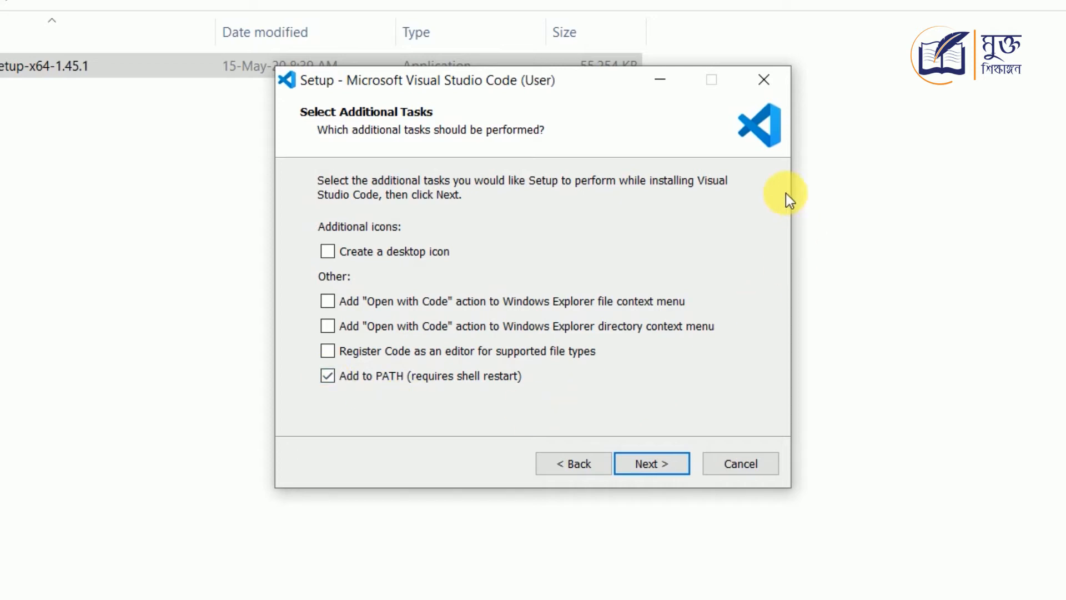
left_click(766, 81)
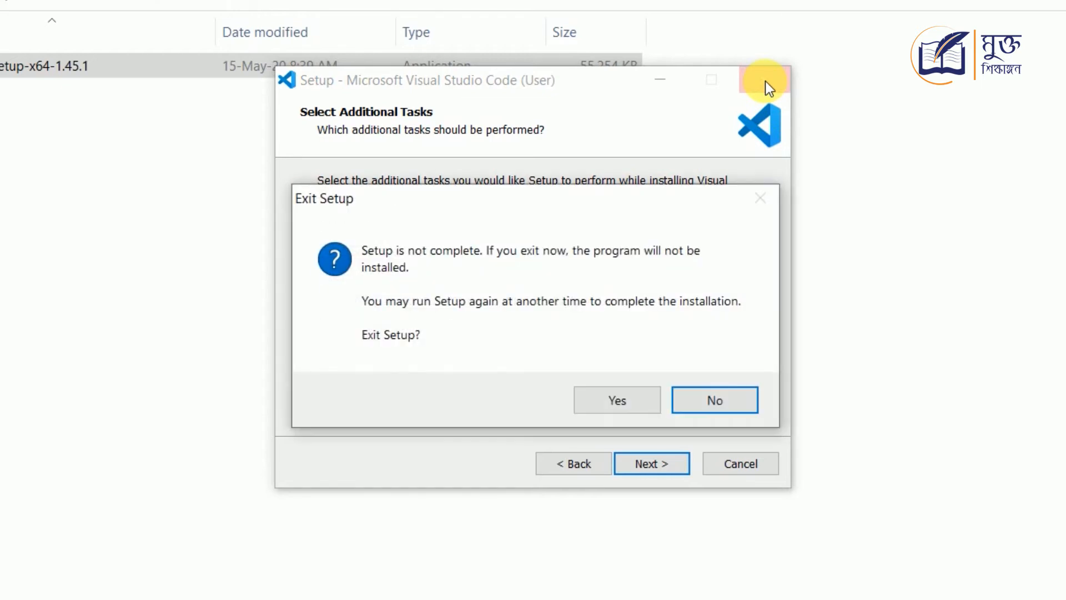
left_click(704, 399)
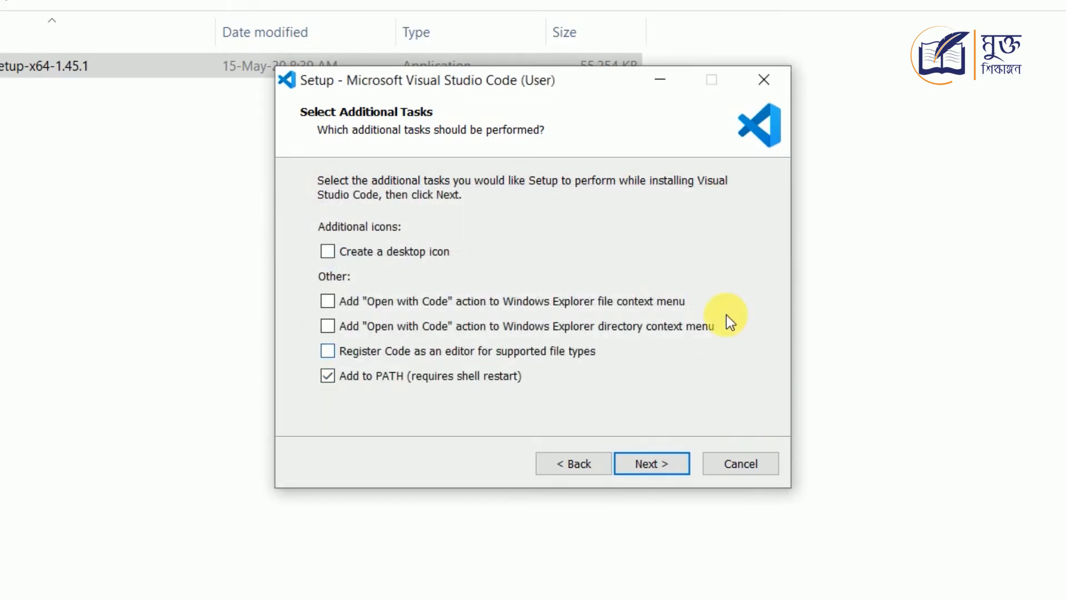
left_click(761, 92)
left_click(616, 400)
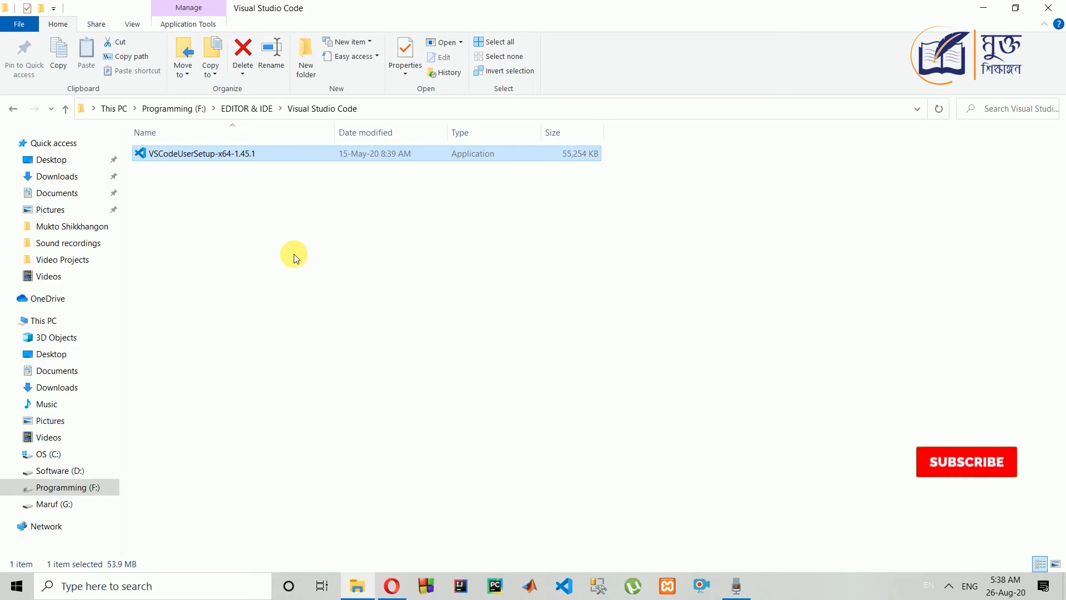
- Return to the EDITOR & IDE folder and launch the TDM-GCC installer stored in the CodeBlocks folder
key("alt+Left")
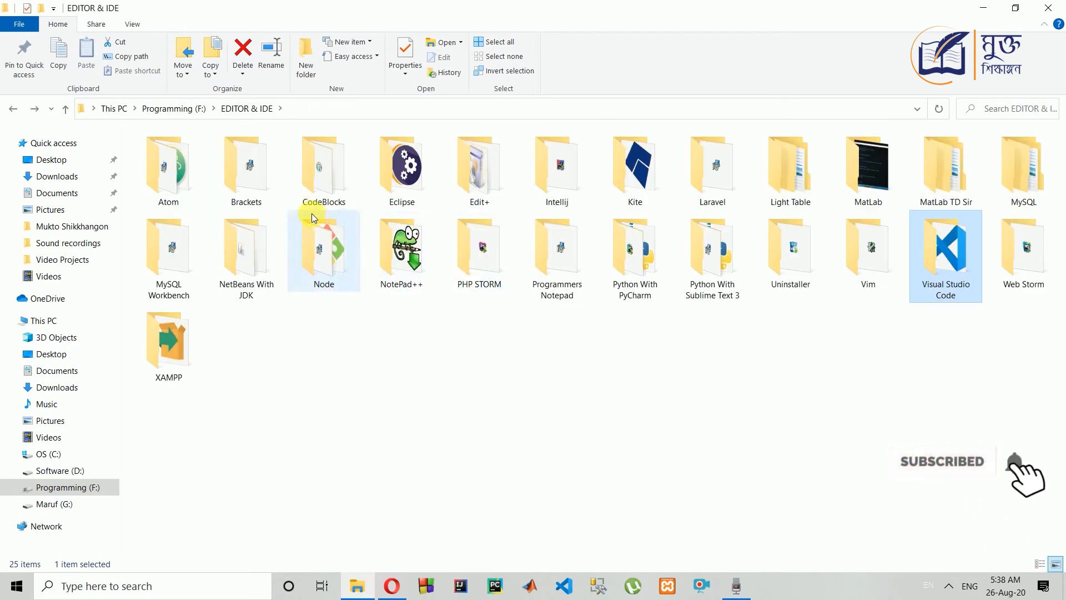
double_click(309, 196)
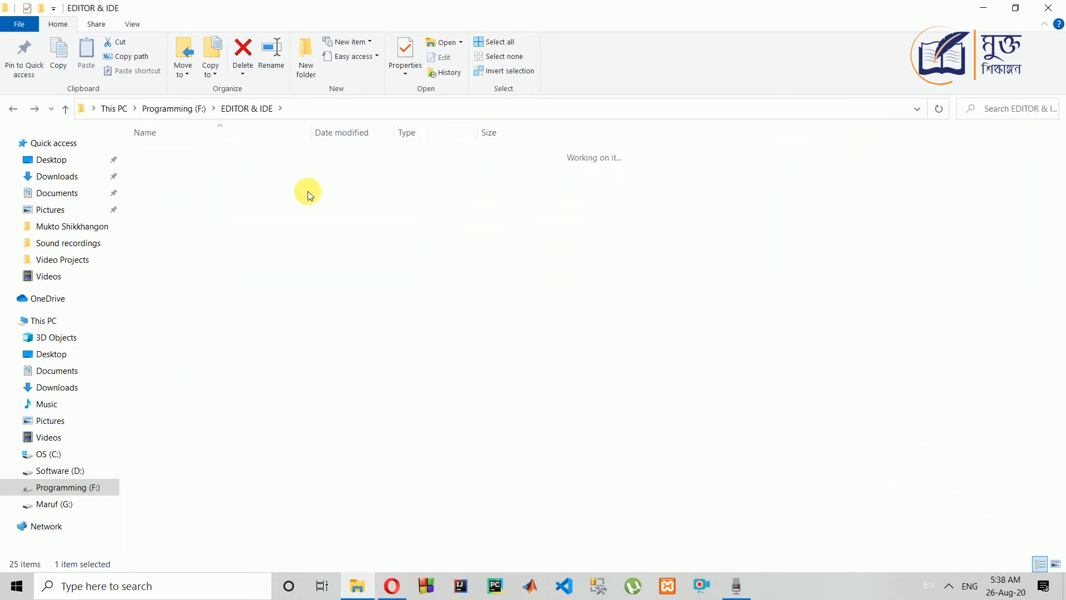
left_click(198, 176)
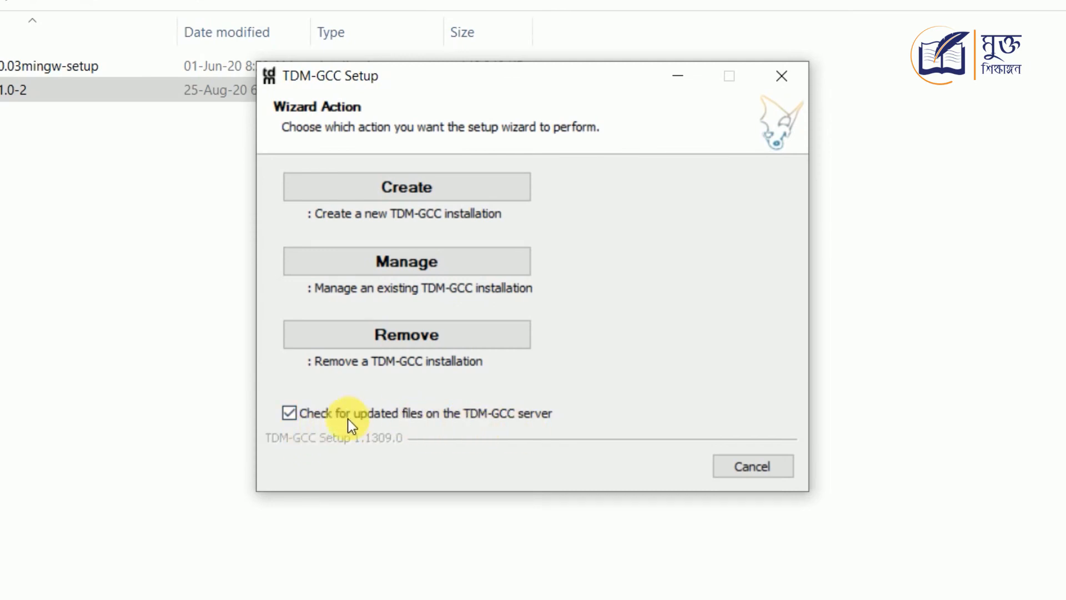
- Turn off the check for updated files, create a new TDM-GCC installation and advance to the installation directory page
left_click(289, 414)
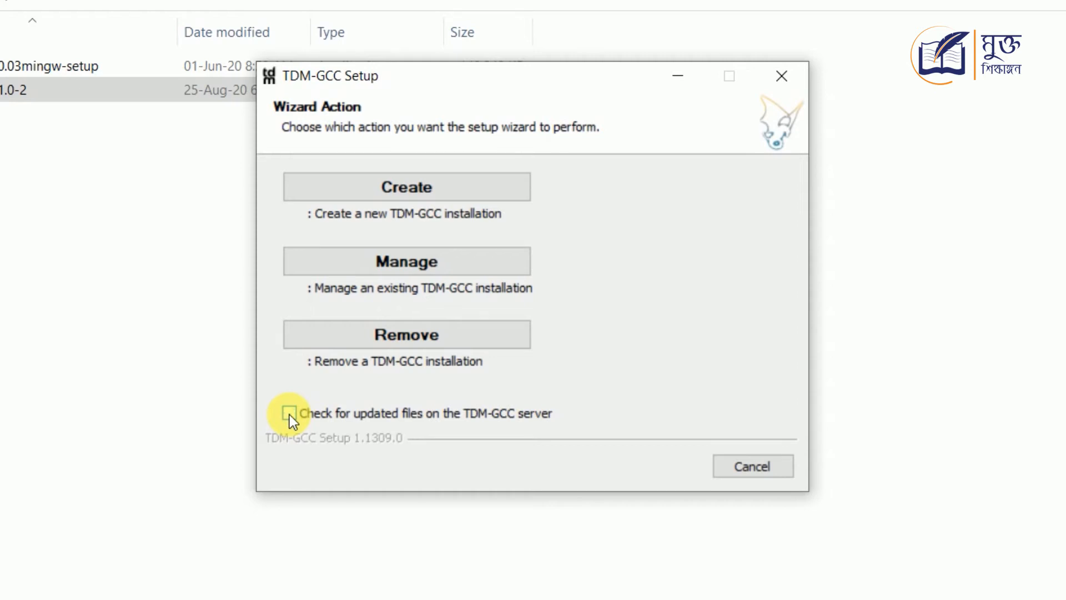
left_click(424, 181)
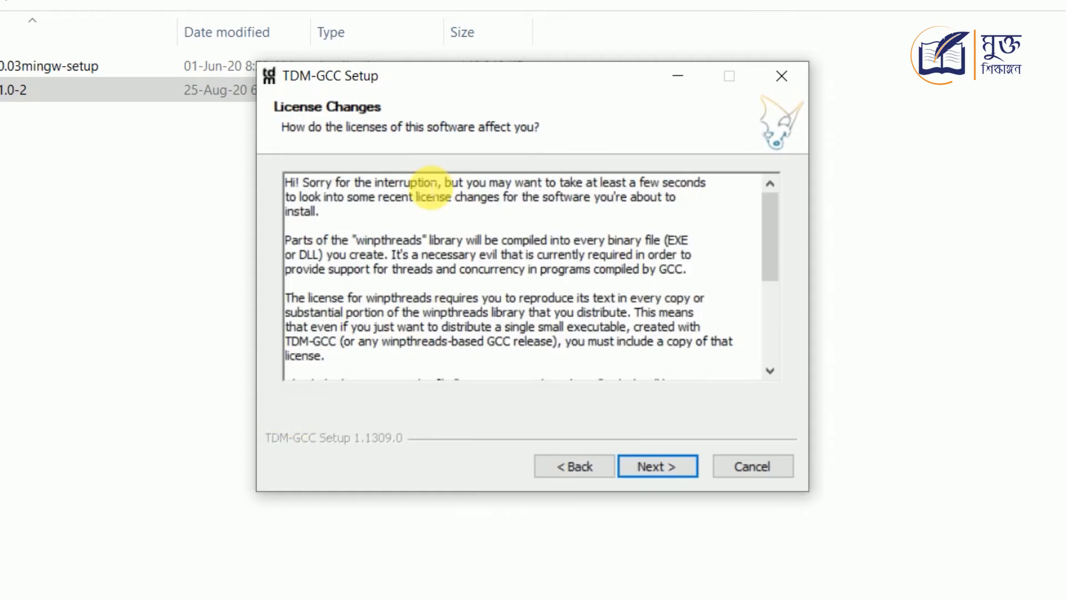
left_click(658, 466)
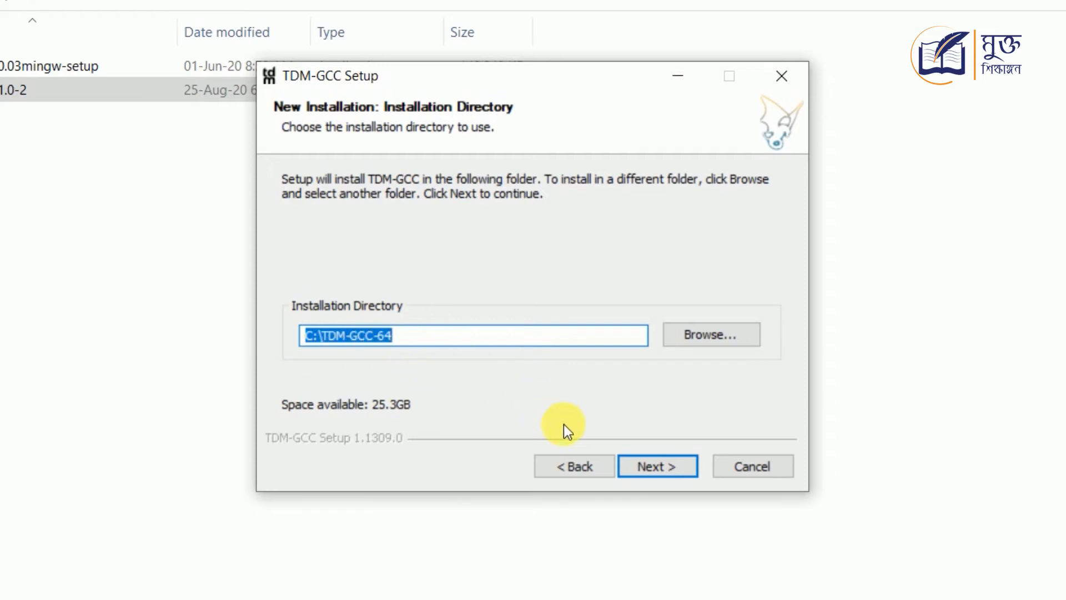
- Keep C:\TDM-GCC-64 as installation directory, include the full gcc and gdb components and start the installation
left_click(669, 462)
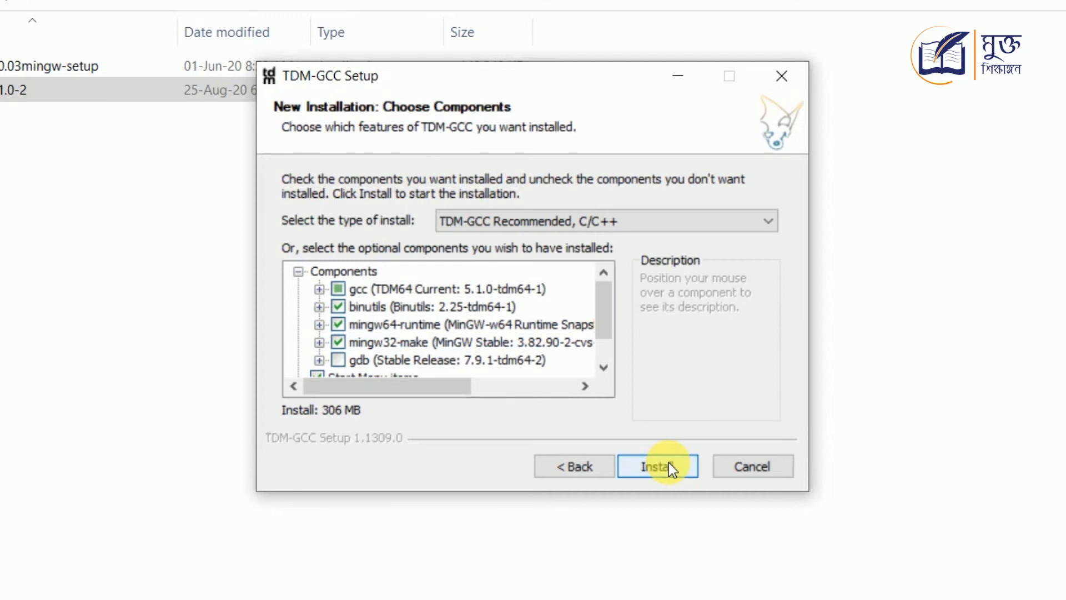
left_click(339, 288)
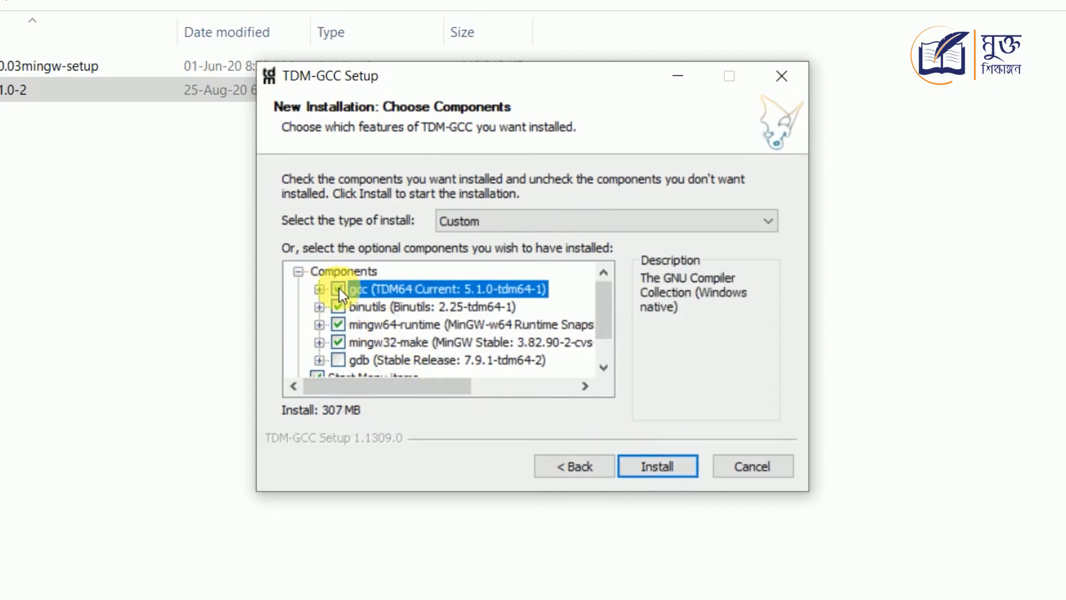
left_click(339, 360)
scroll(361, 332, "down", 1)
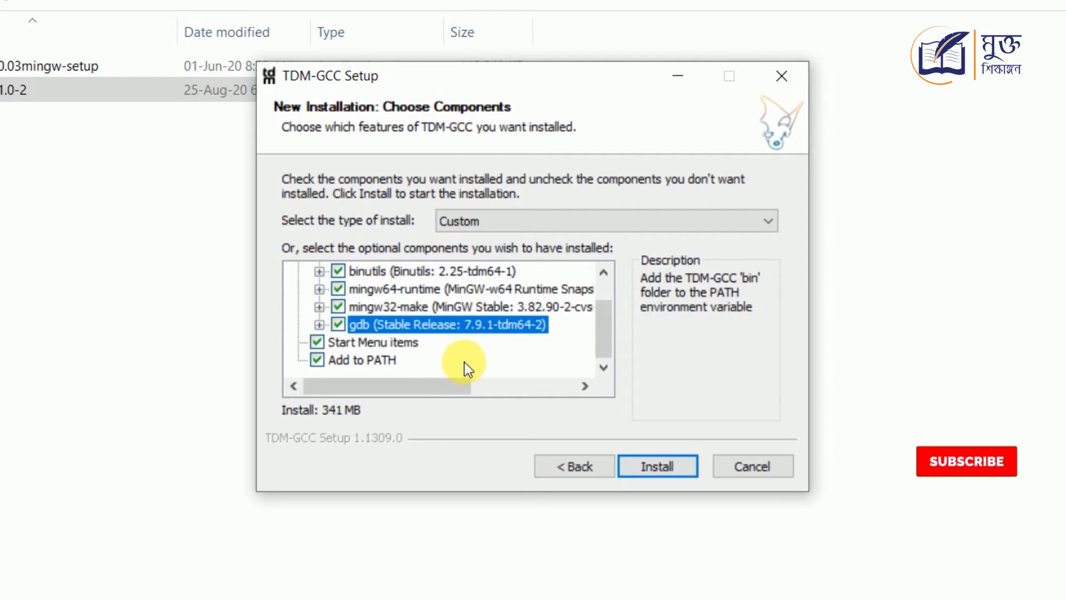
left_click(658, 467)
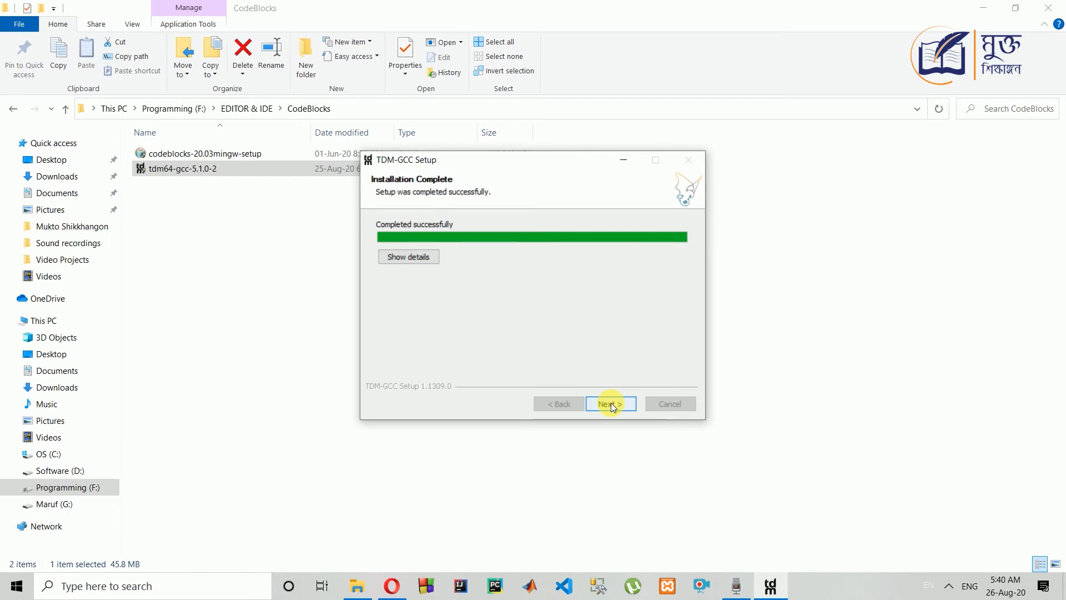
- Complete the TDM-GCC setup wizard with the README option kept on, and close the README file
left_click(612, 405)
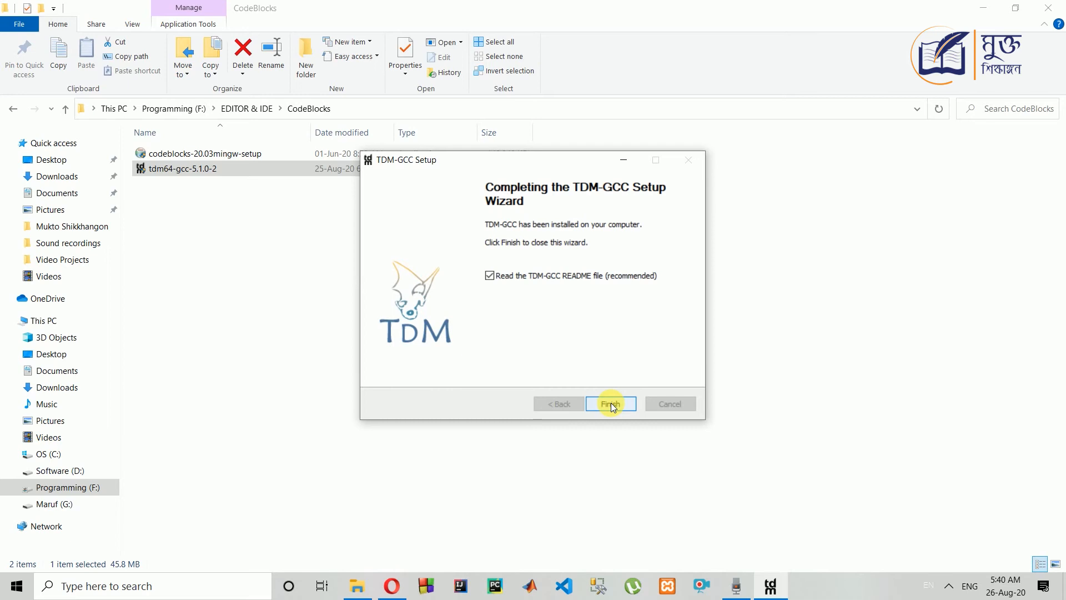
left_click(612, 404)
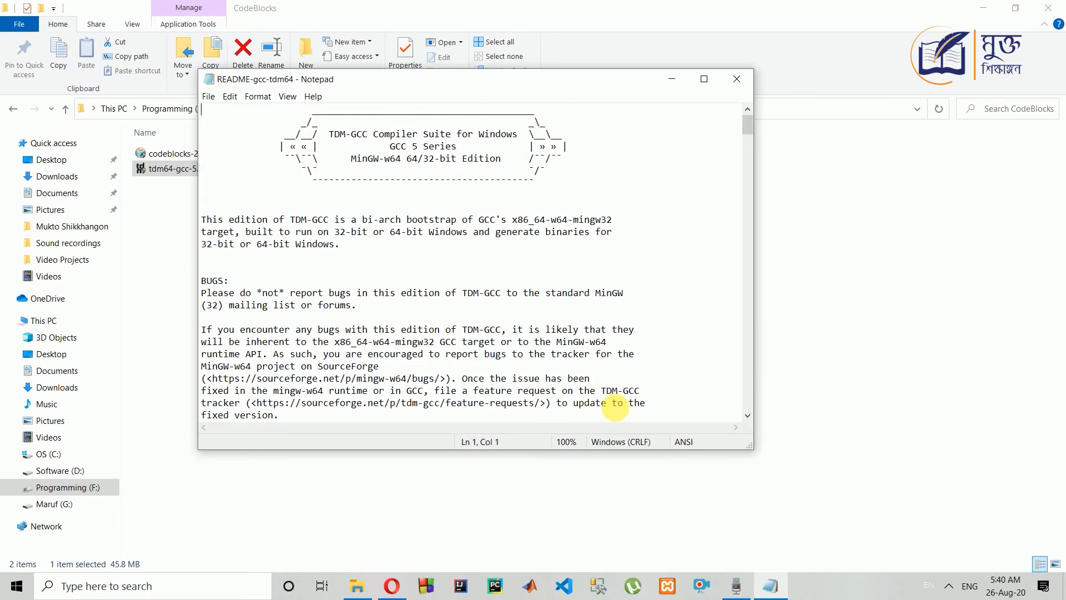
left_click(736, 86)
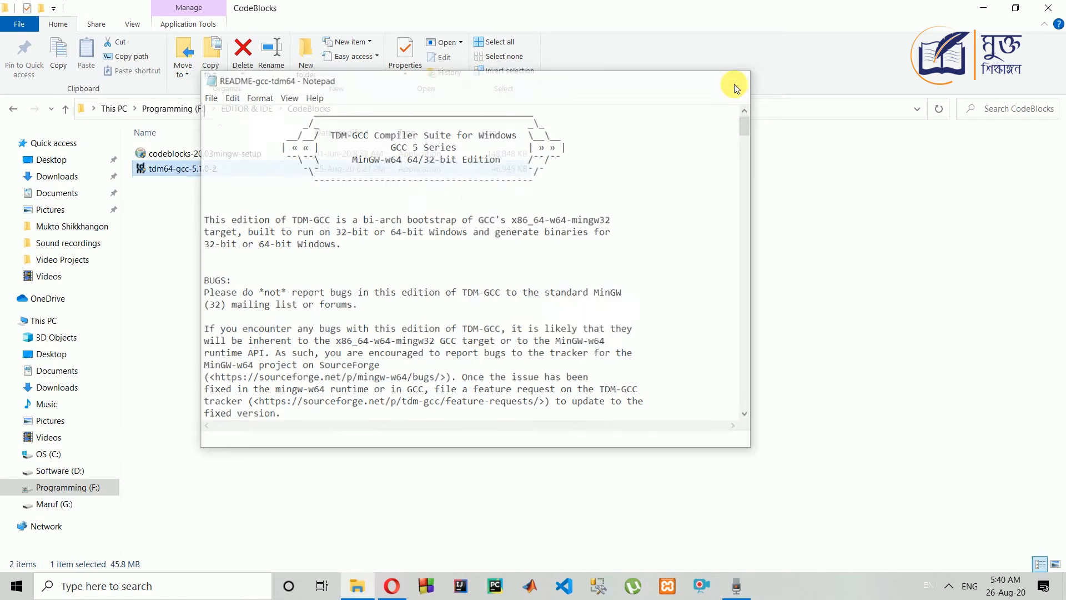
- Minimize the CodeBlocks folder window and refresh the desktop
left_click(986, 12)
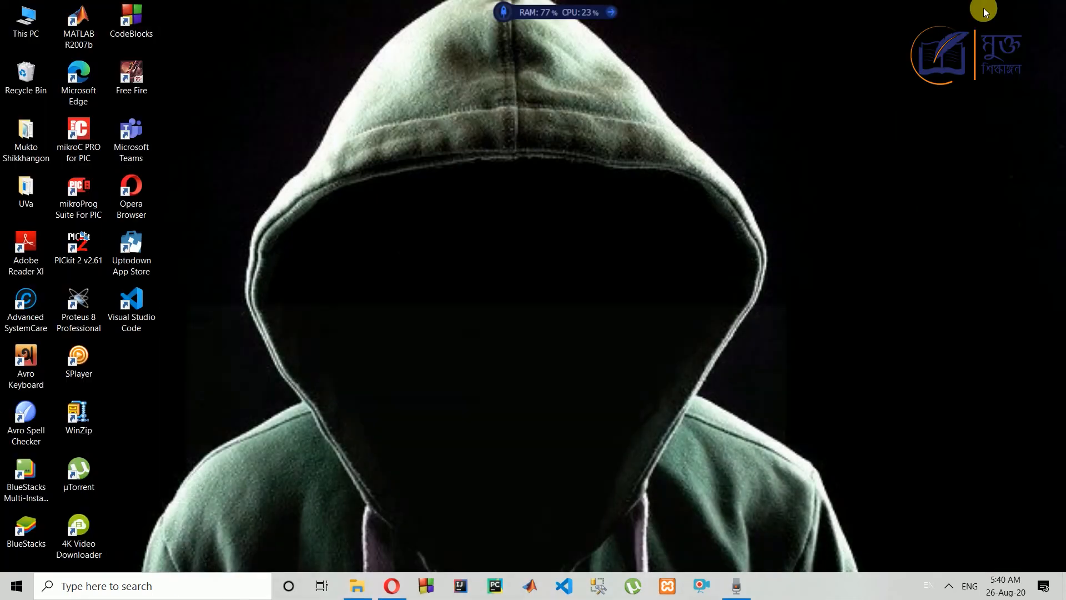
right_click(536, 83)
left_click(559, 125)
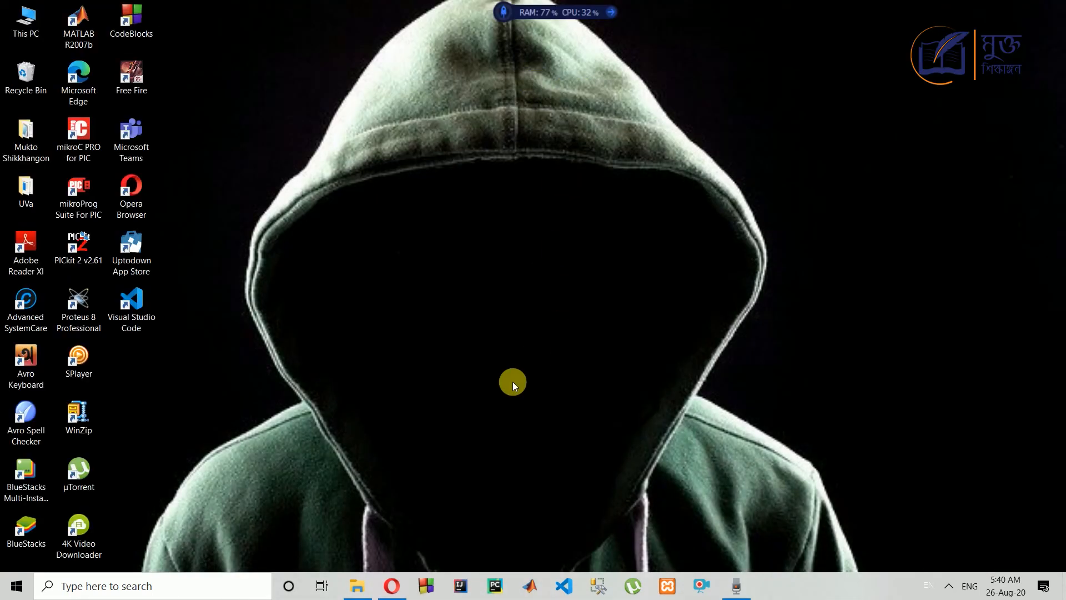
- Examine the contents of the TDM-GCC-64 folder on drive C: in File Explorer and return to the drive's root
left_click(355, 594)
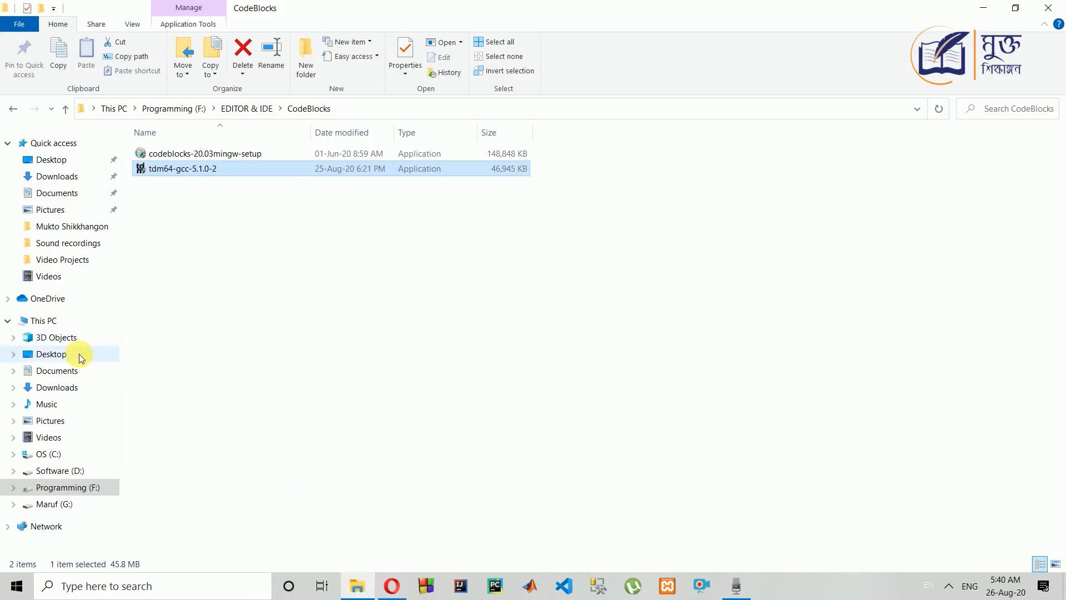
left_click(64, 454)
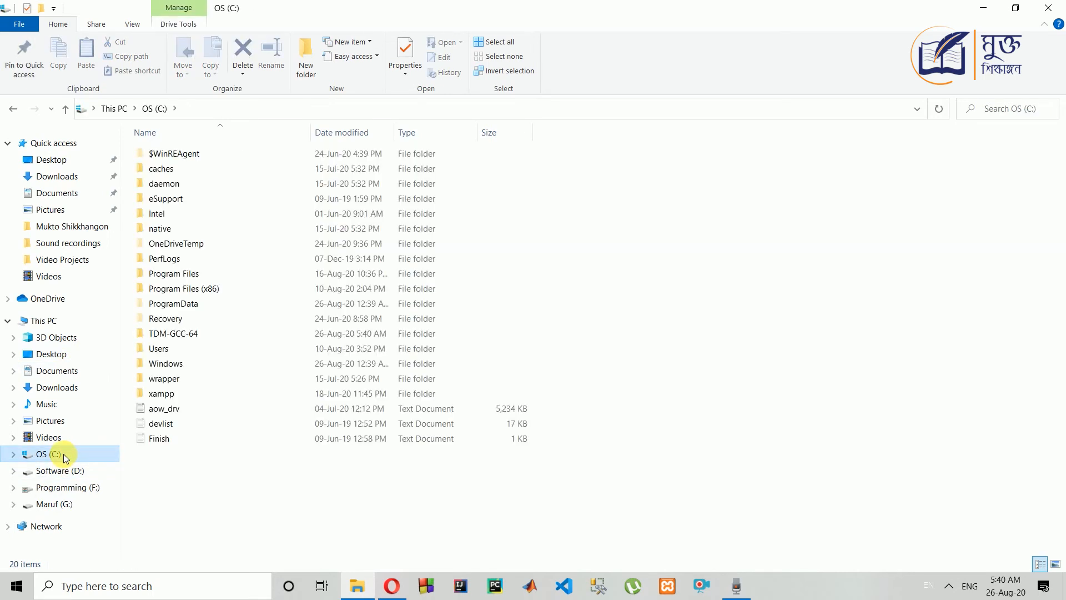
double_click(204, 334)
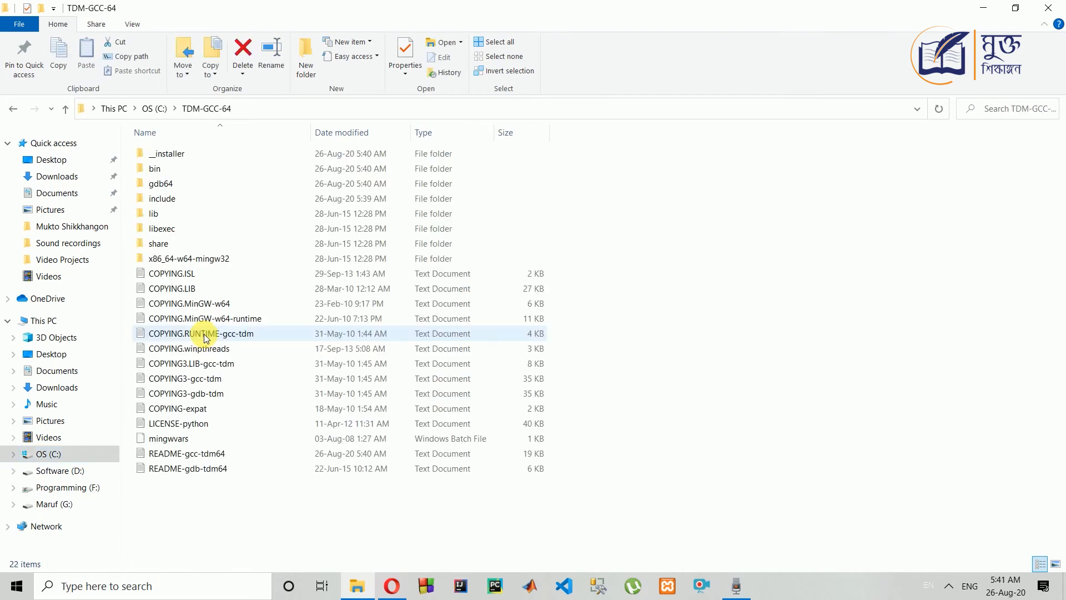
left_click(13, 108)
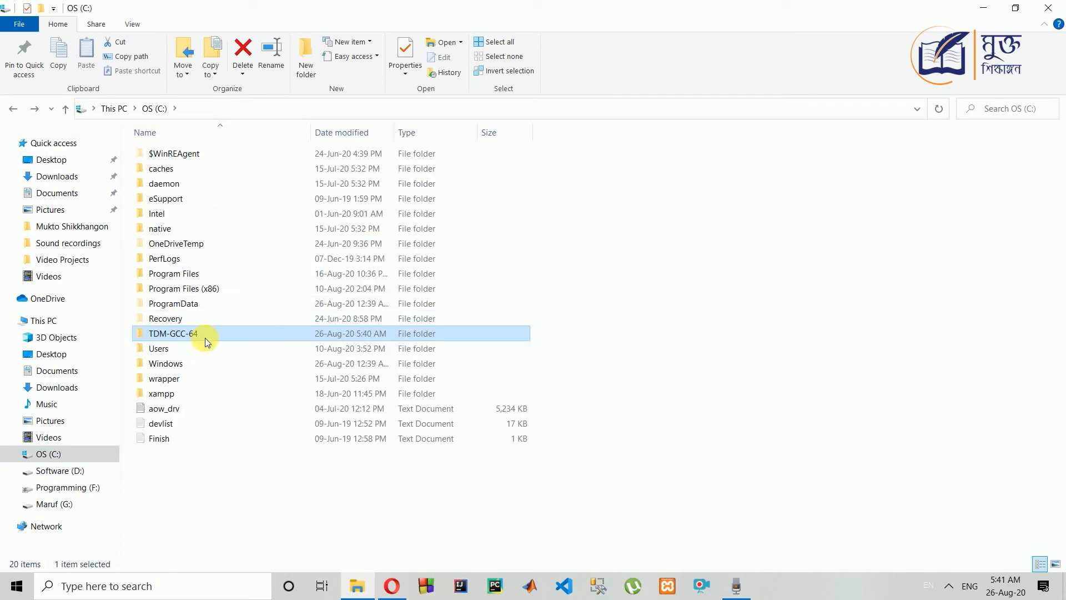
mouse_move(205, 338)
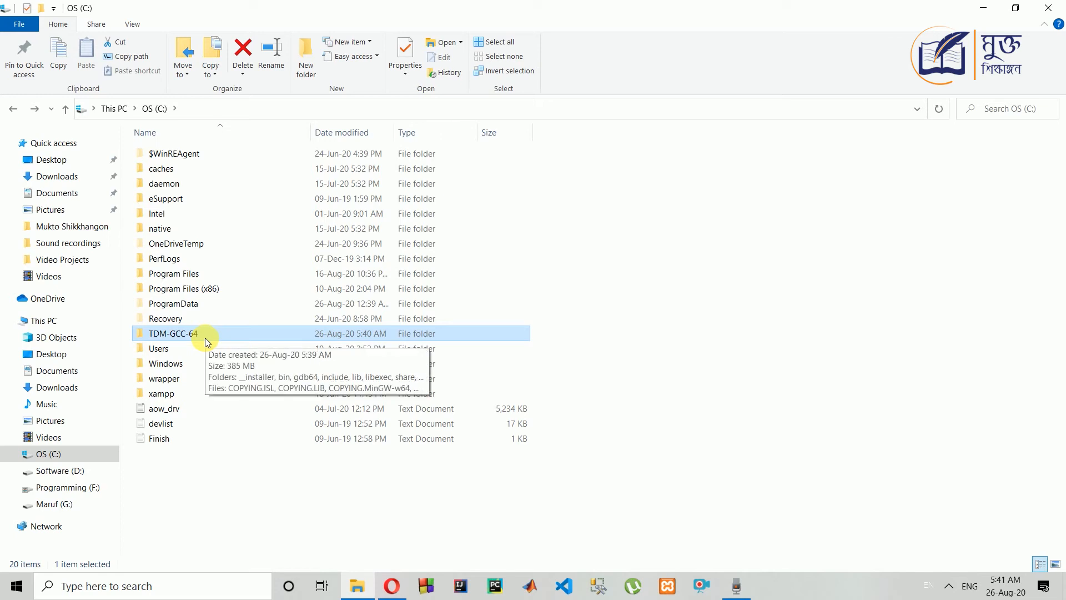
- Minimize the drive C: window and refresh the desktop
left_click(985, 10)
right_click(439, 67)
left_click(471, 113)
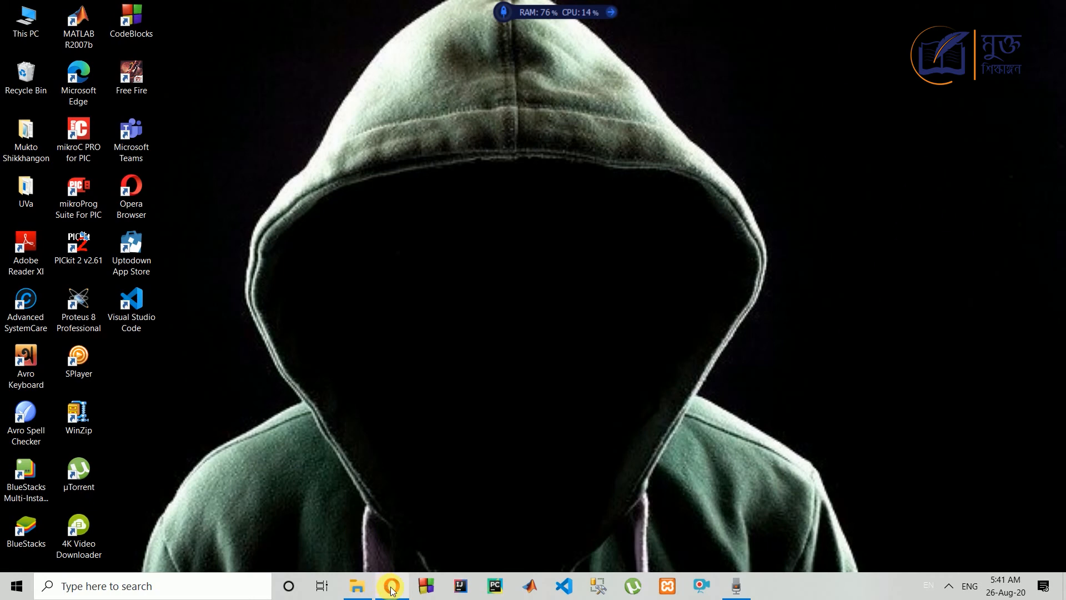
- Switch to the Opera browser and search the web for "codeblocks download" in a new tab
mouse_move(360, 591)
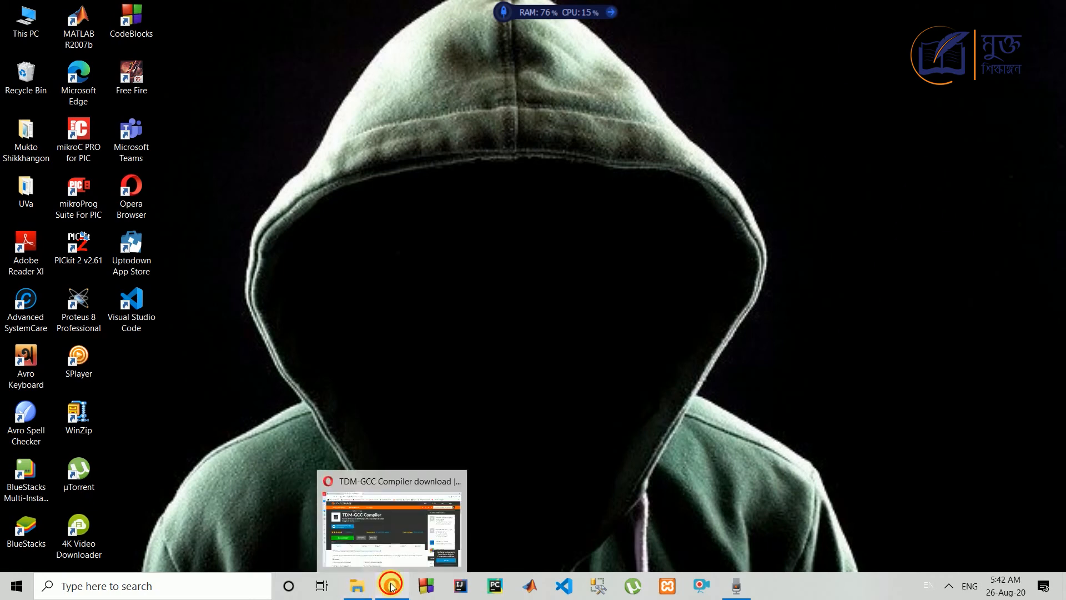
left_click(390, 586)
left_click(314, 10)
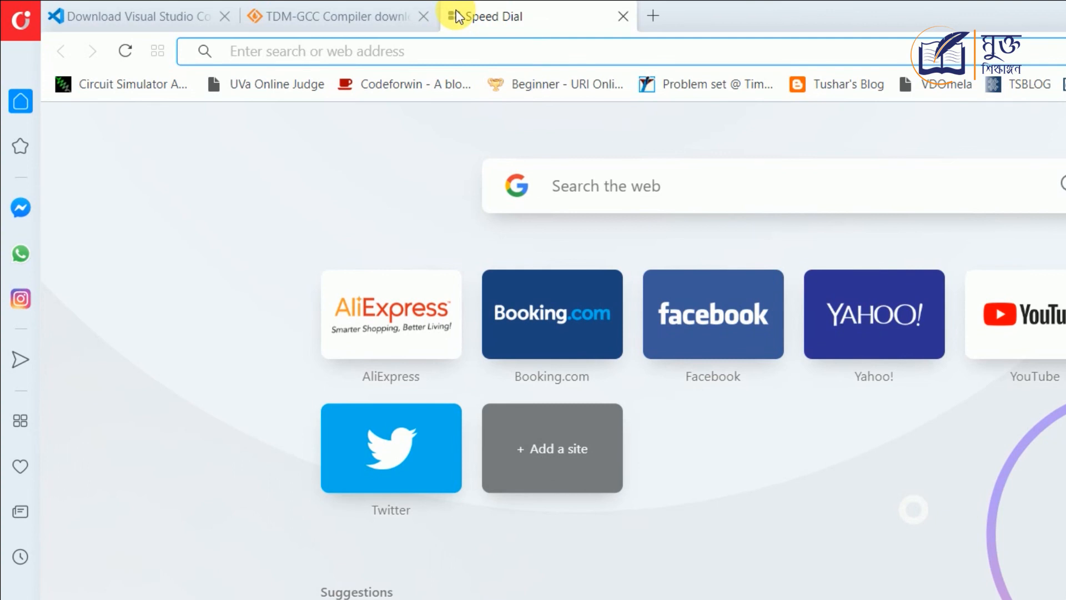
type("c")
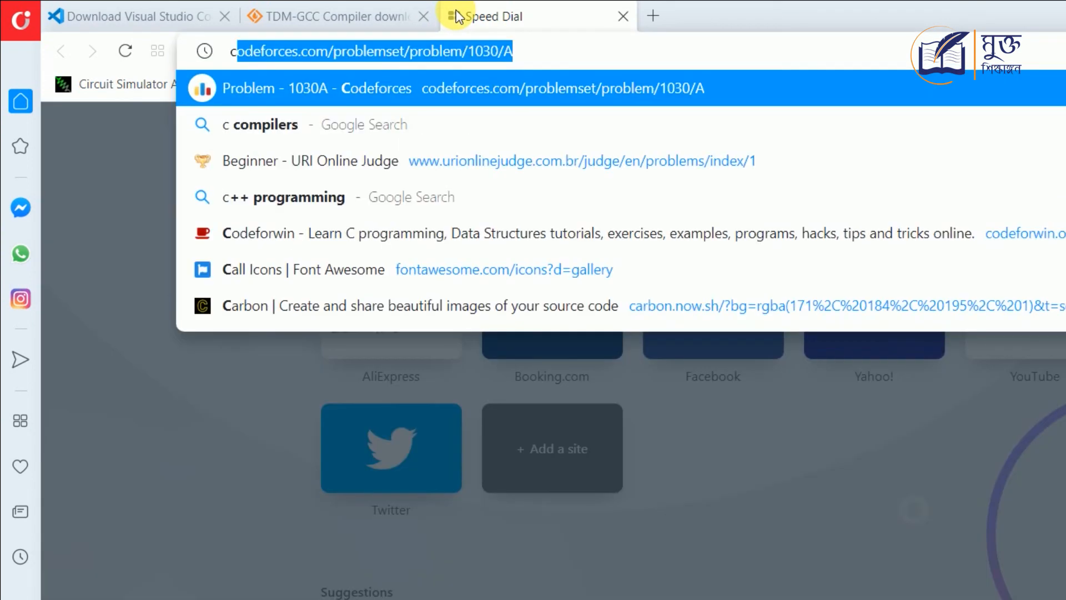
type("odeblocks")
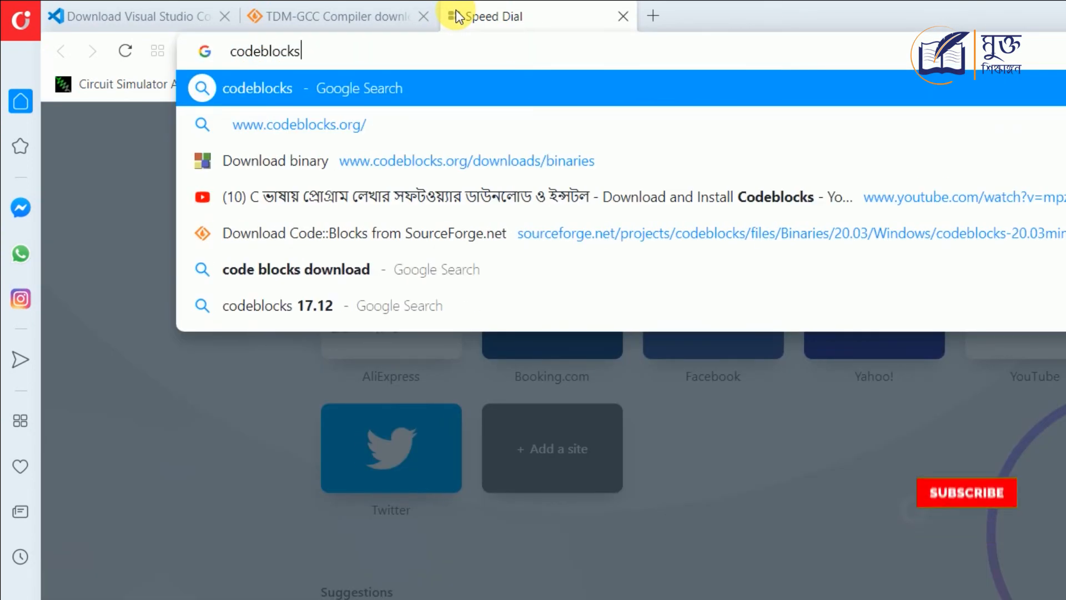
type(" download")
key("Return")
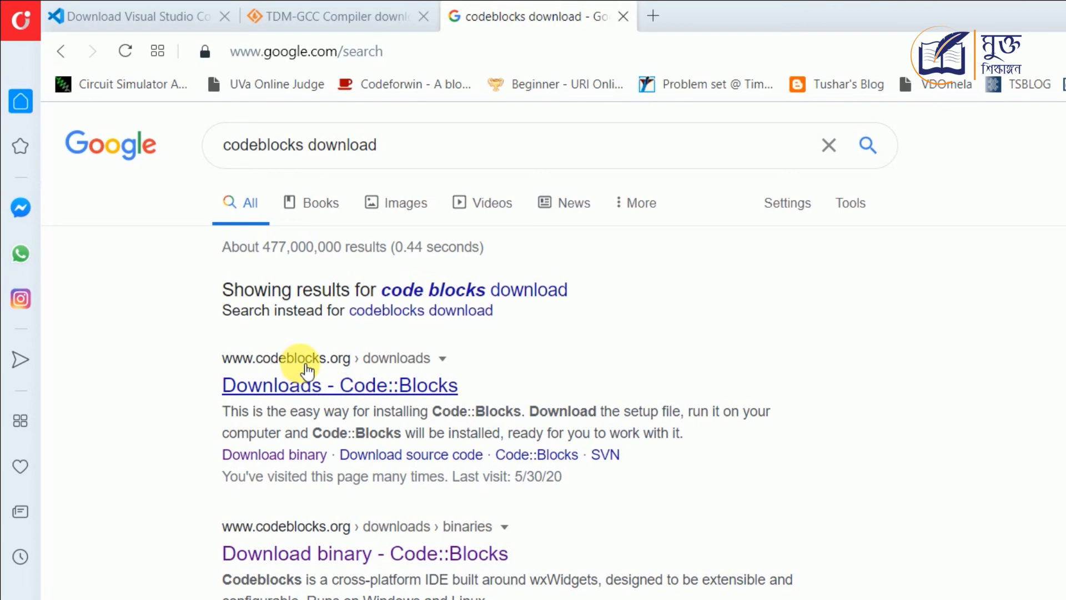
- Open the binaries page from the Code::Blocks Downloads site and look through the Windows, Linux and Mac OS X files
left_click(383, 385)
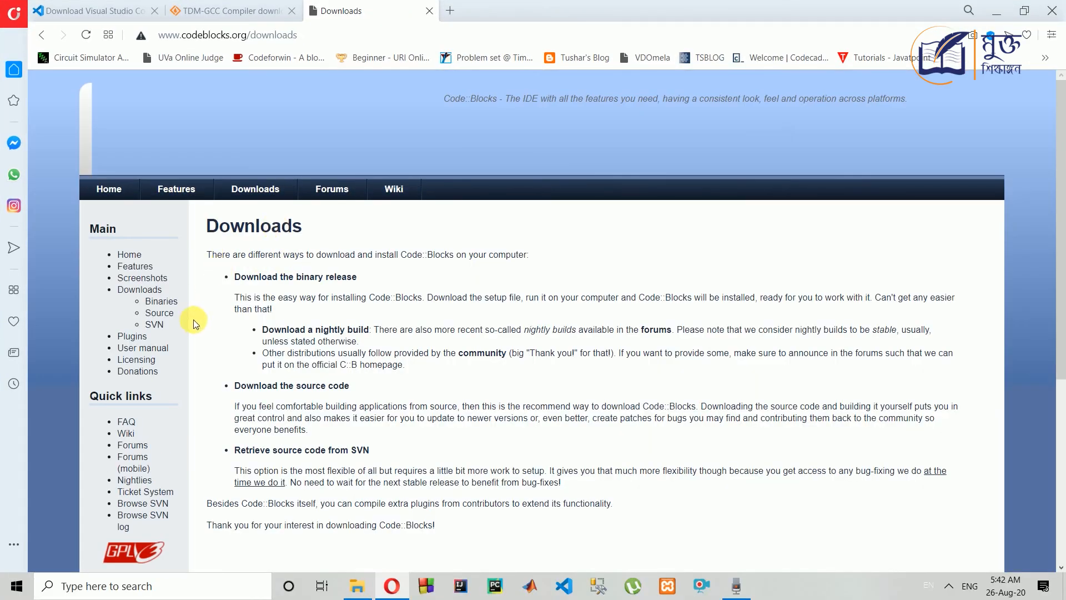
left_click(161, 302)
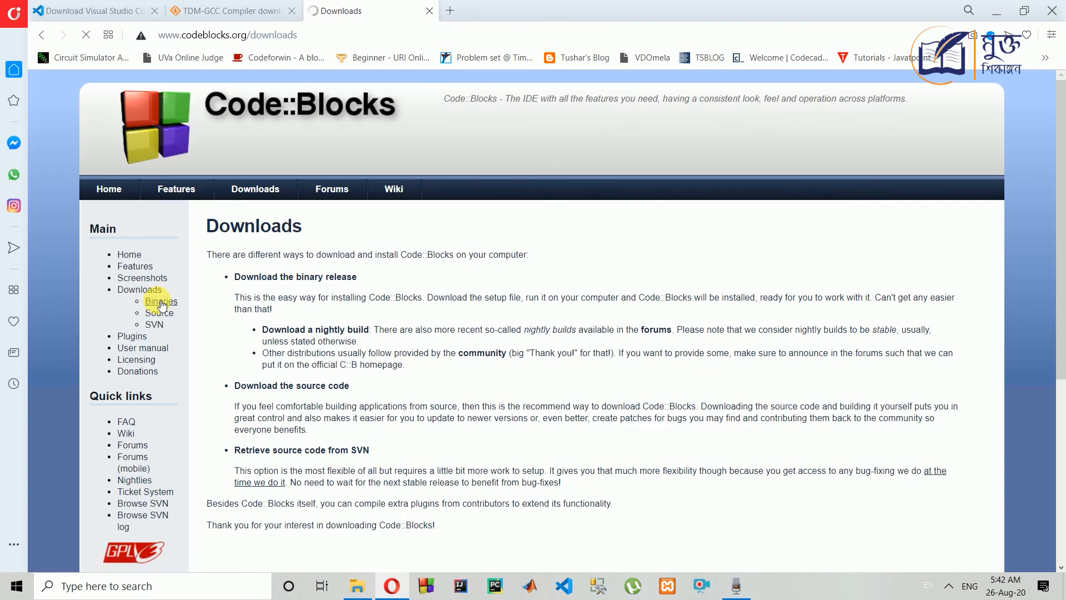
scroll(443, 341, "down", 3)
scroll(444, 341, "down", 2)
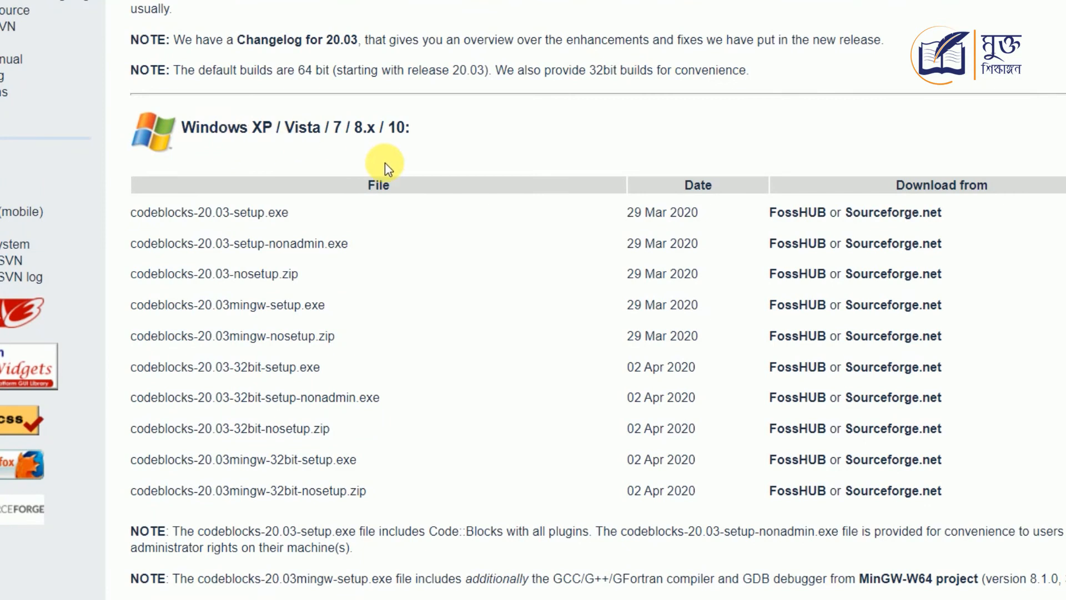
scroll(298, 235, "down", 8)
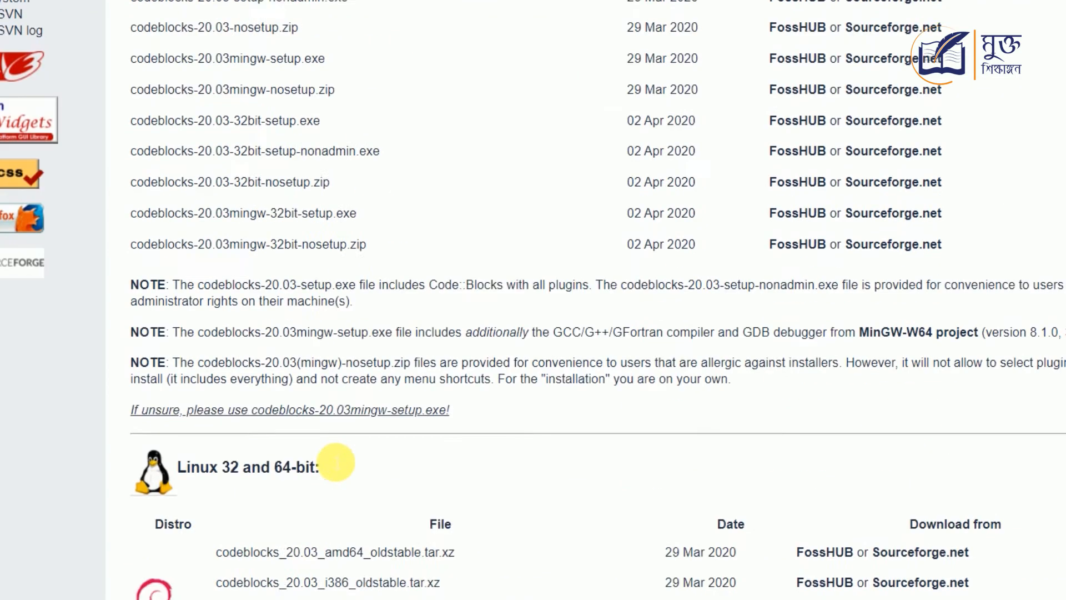
scroll(430, 461, "down", 5)
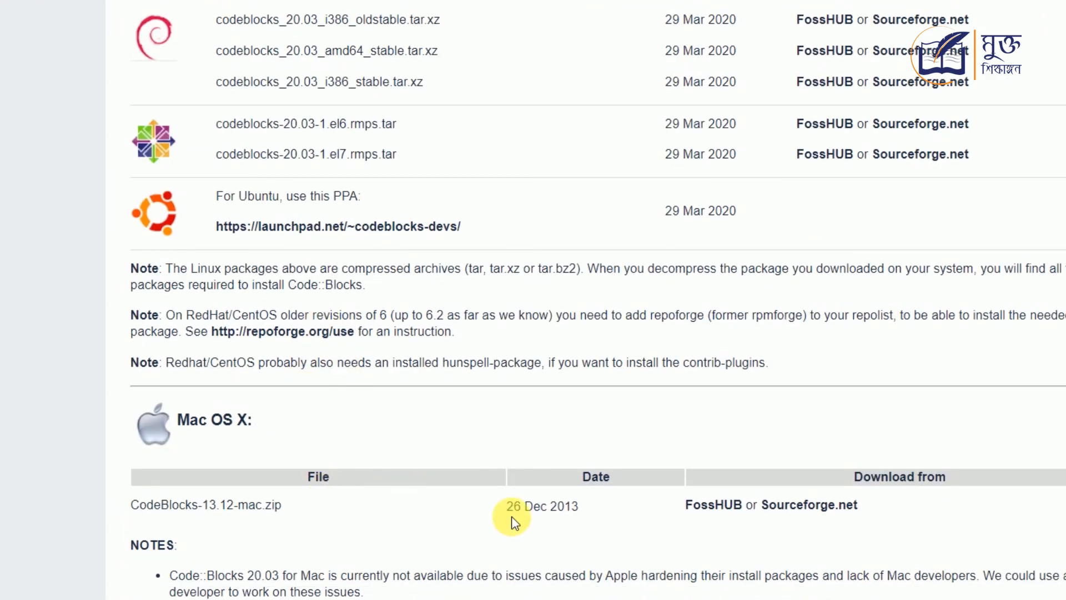
- Return to the Windows file list and highlight the file name codeblocks-20.03mingw-setup.exe
scroll(584, 355, "up", 12)
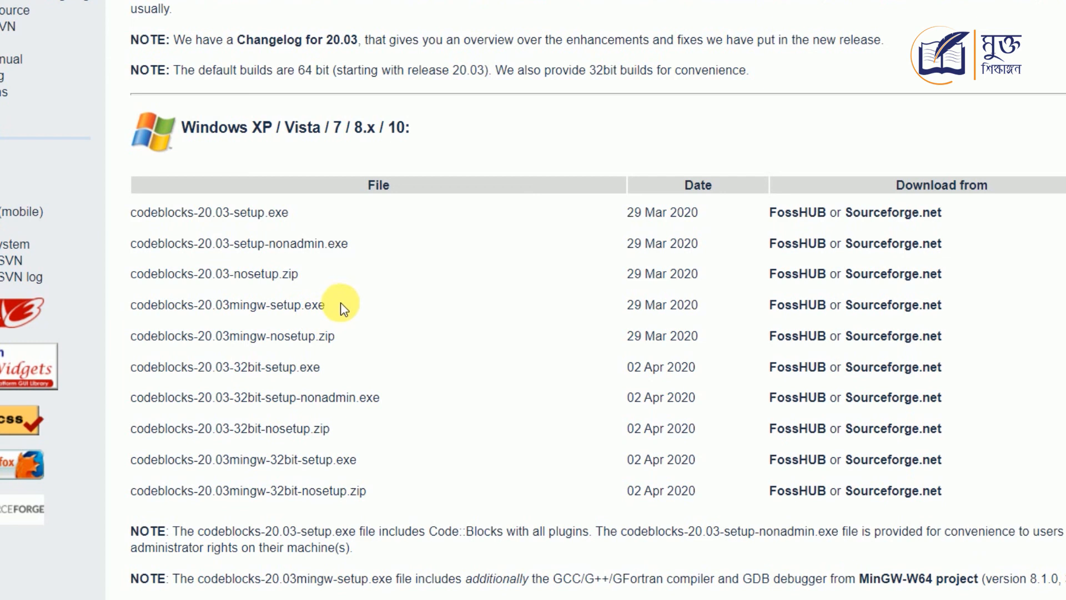
left_click_drag(331, 305, 134, 309)
left_click(468, 334)
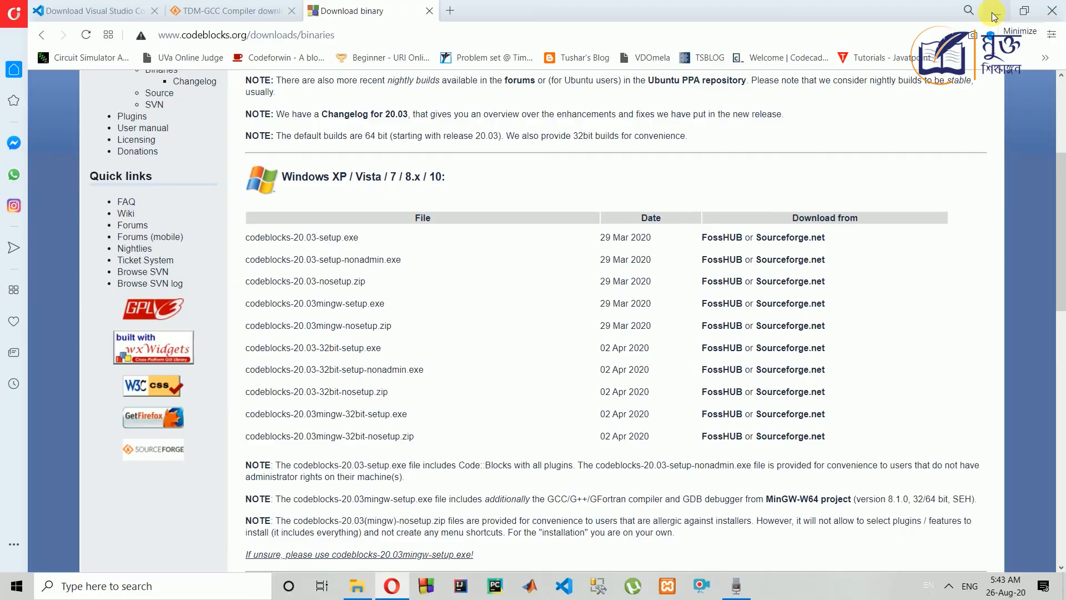
- Minimize the browser window and refresh the desktop
left_click(994, 16)
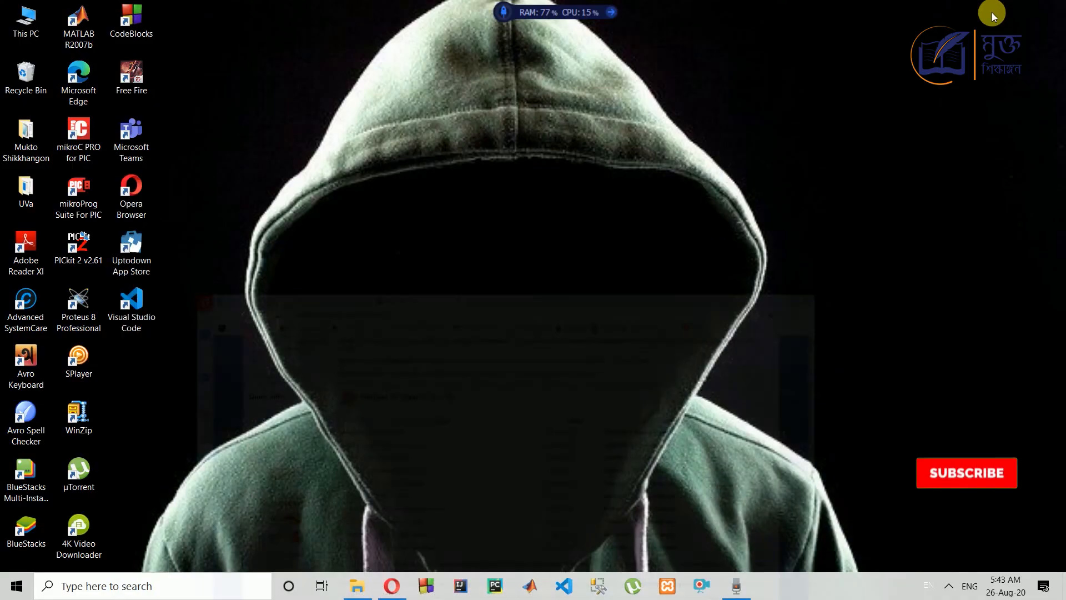
right_click(405, 91)
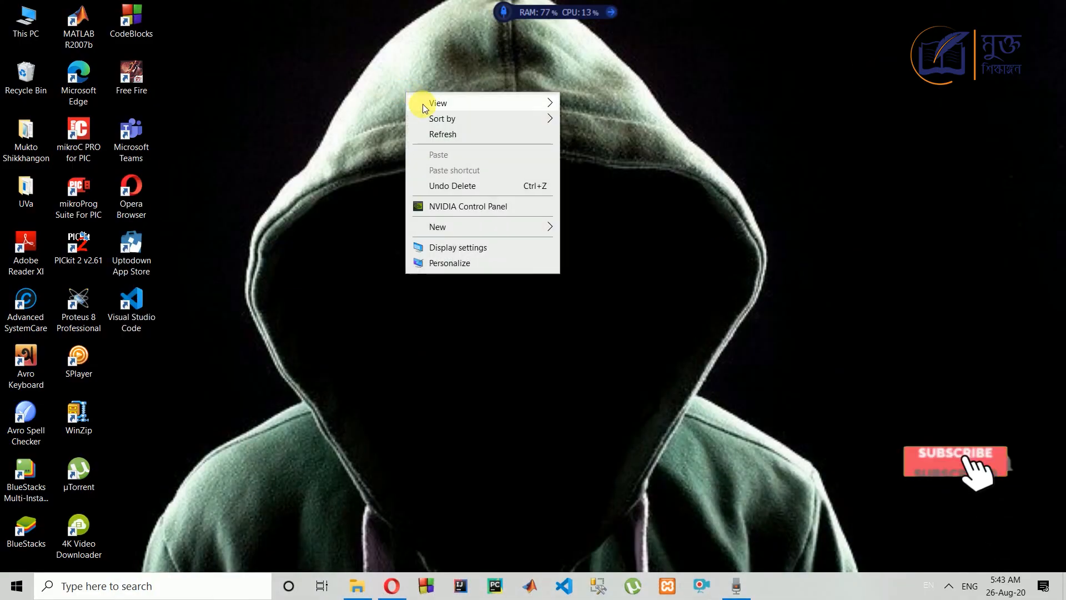
left_click(437, 135)
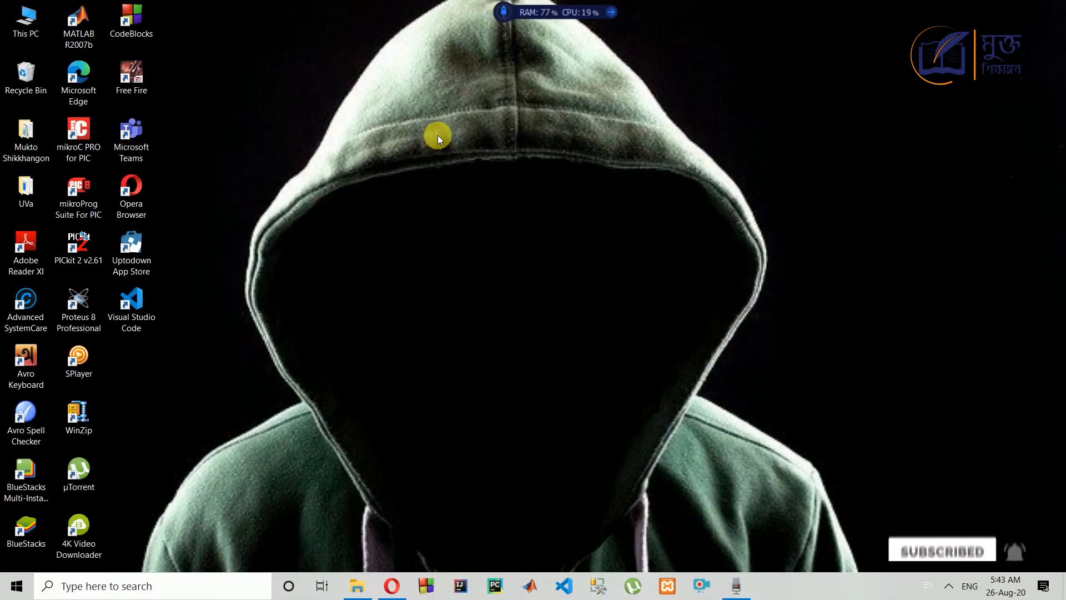